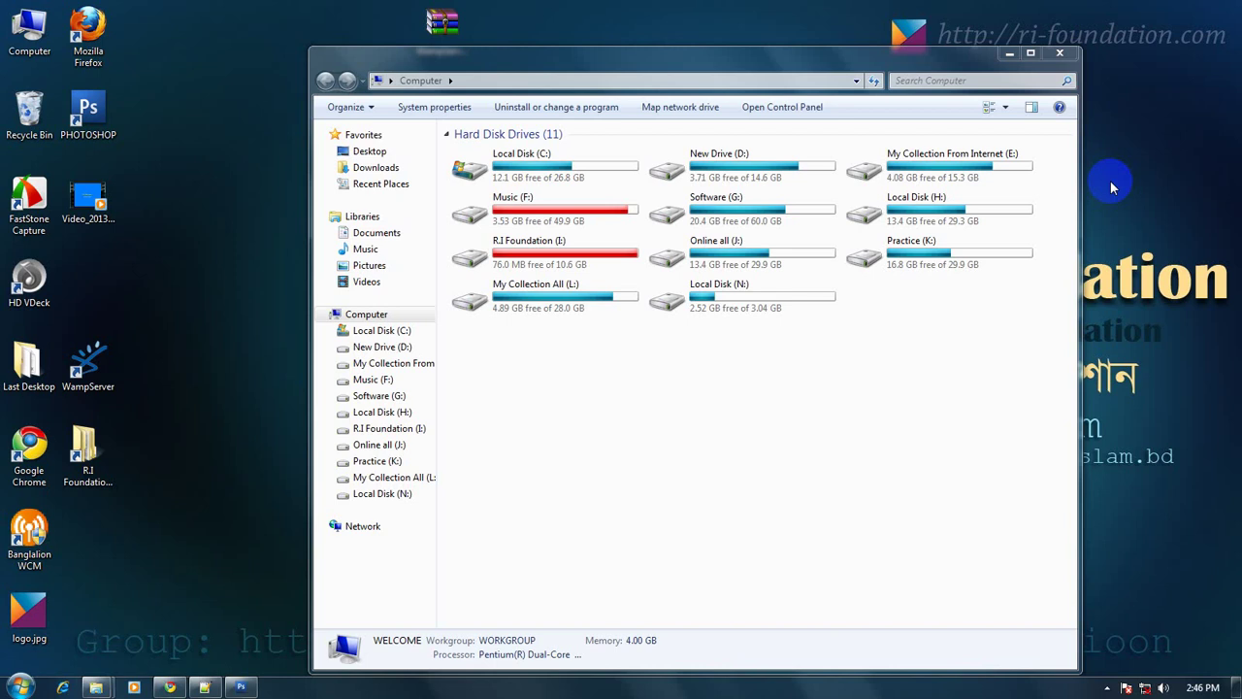
- Minimize the Computer window and switch to Adobe Photoshop
click(1012, 53)
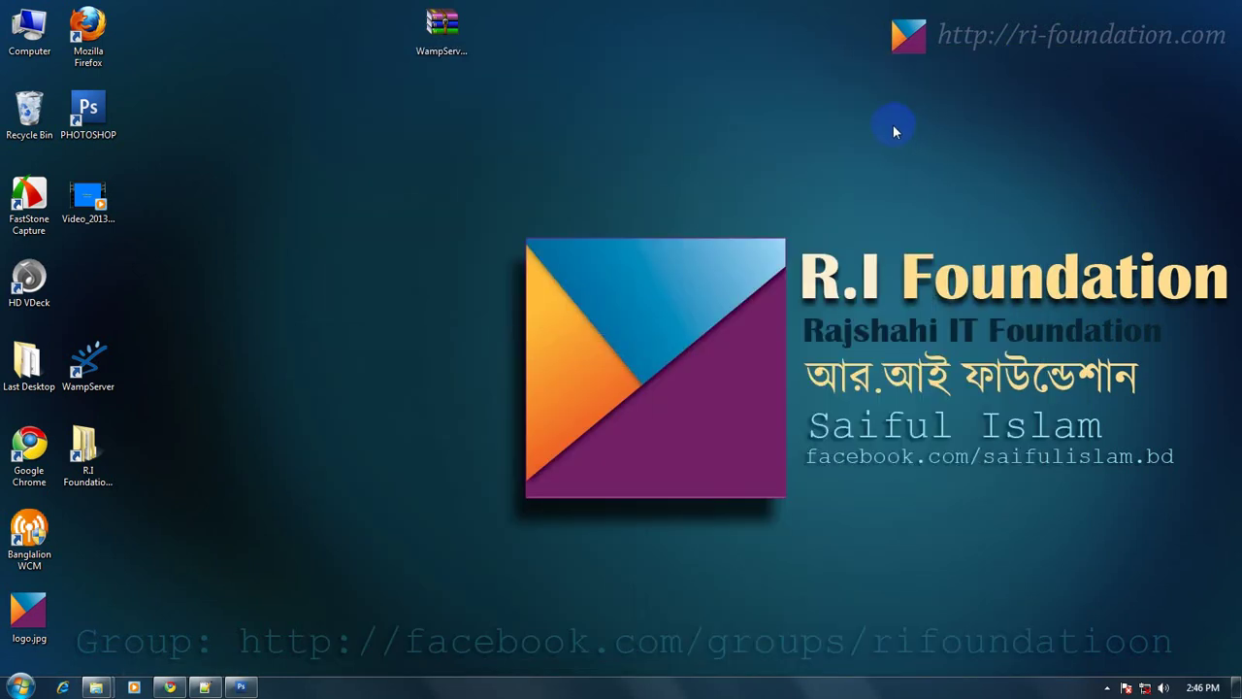
click(240, 686)
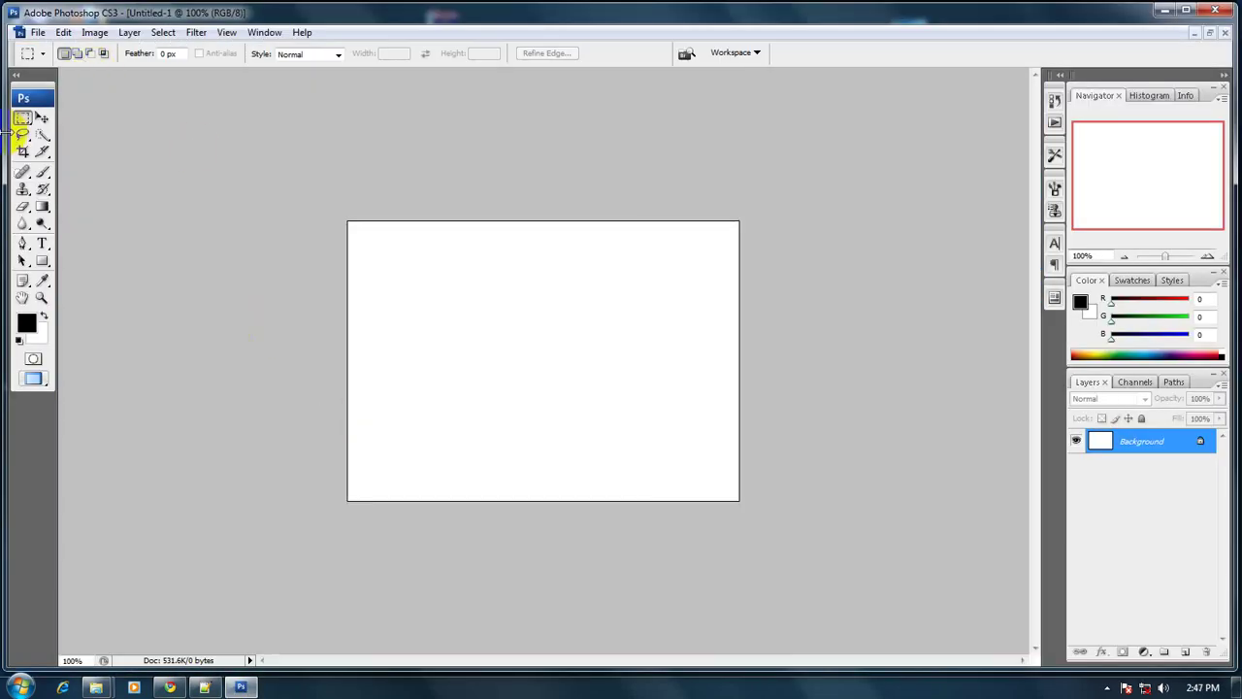
- Look through the toolbox tools, including Move, Lasso, Quick Selection, Crop, the healing brushes and the History Brush variants
click(42, 119)
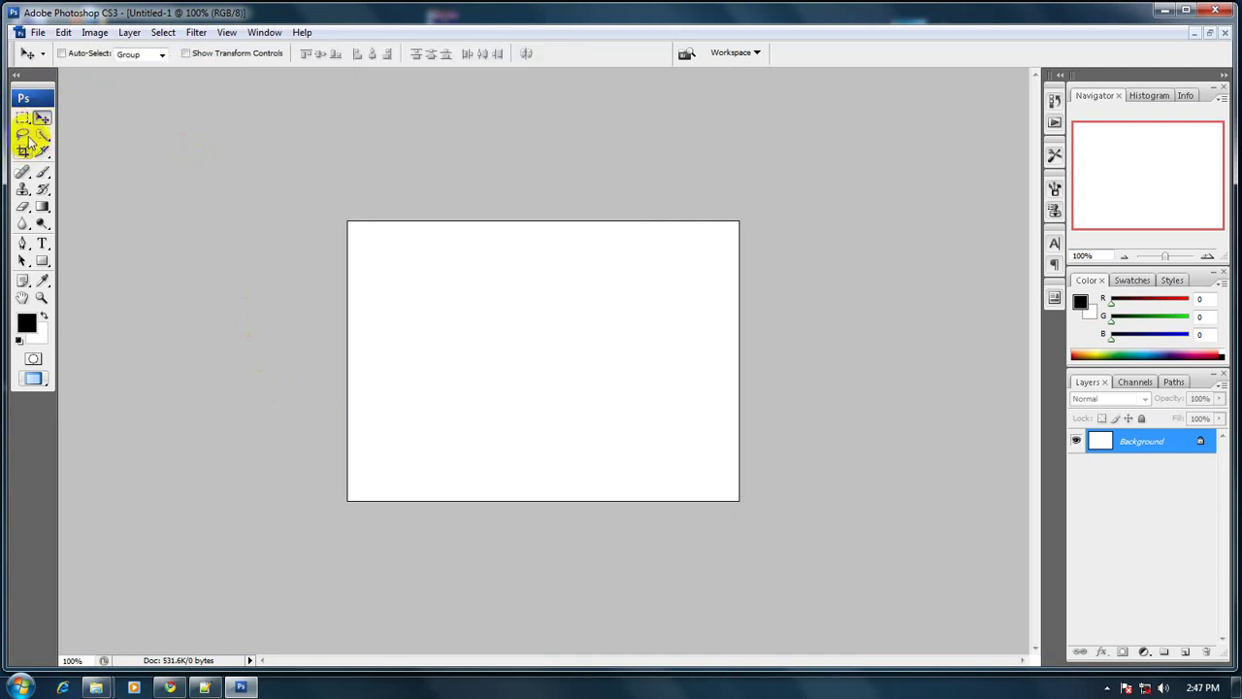
click(25, 134)
click(41, 137)
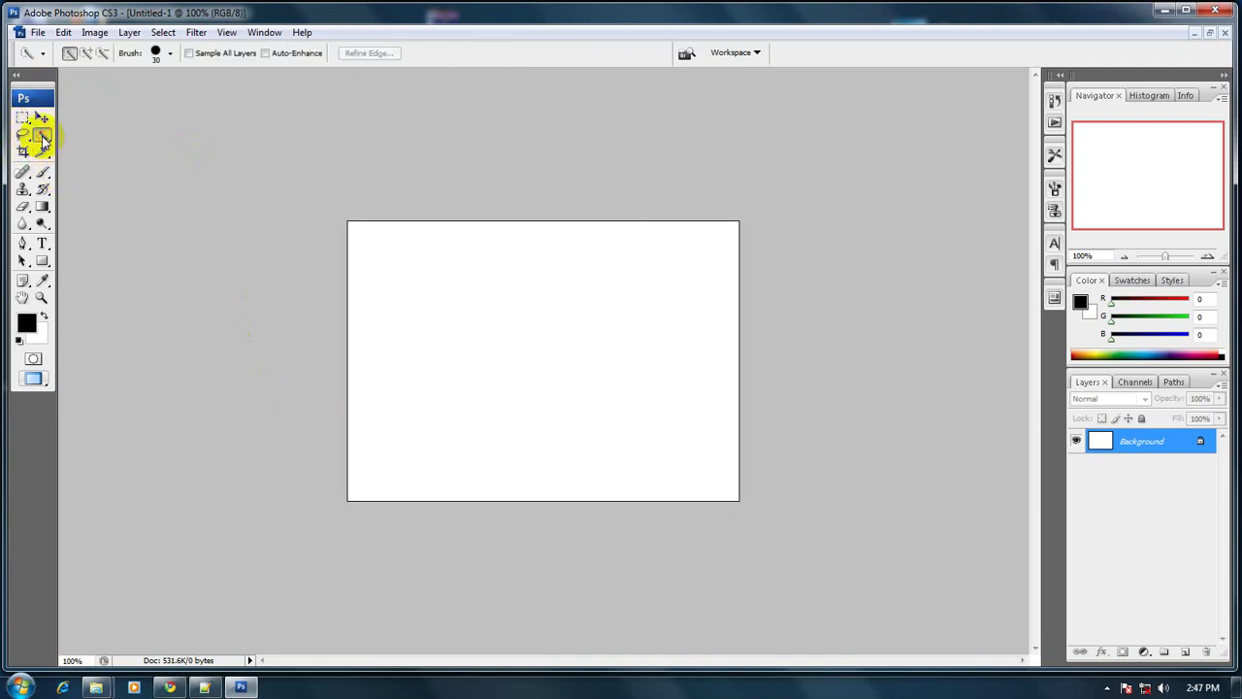
click(23, 151)
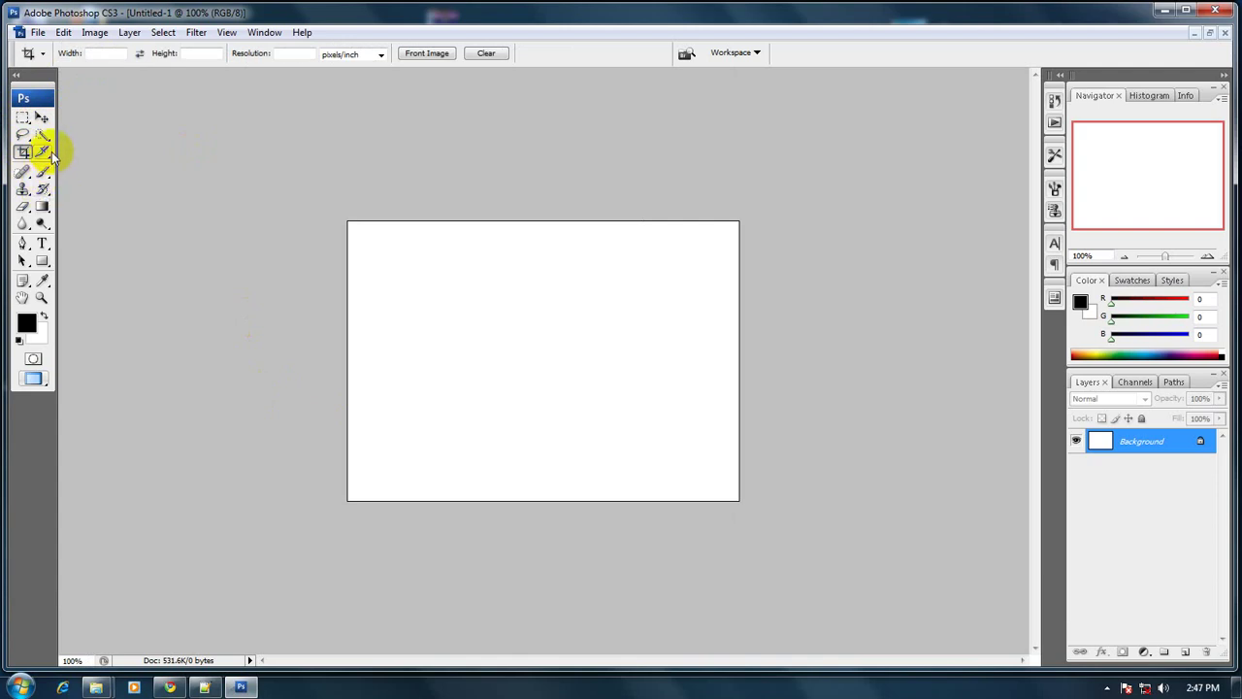
click(24, 171)
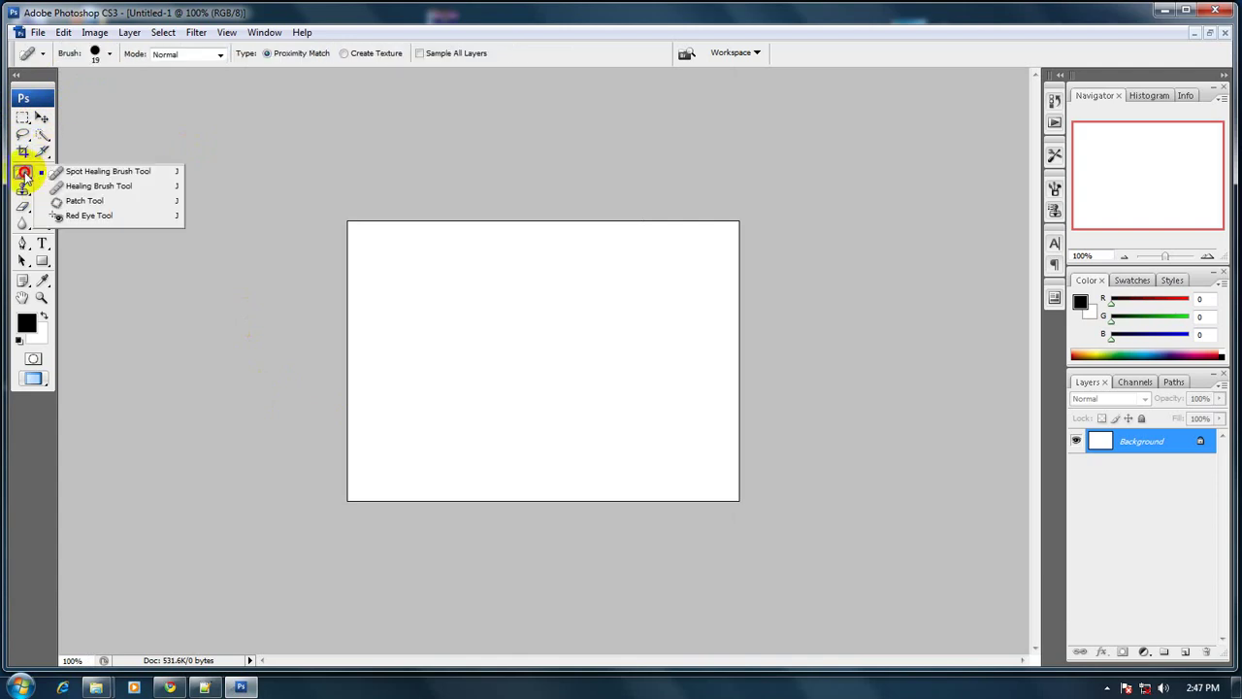
click(125, 173)
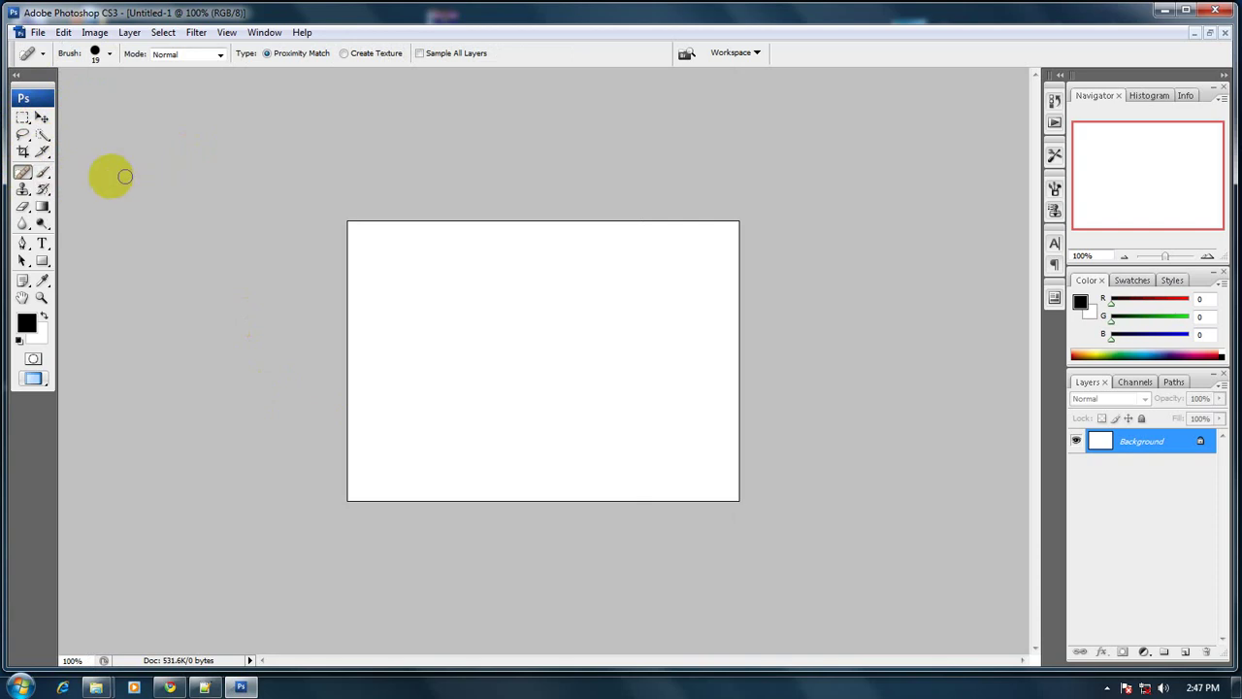
click(20, 173)
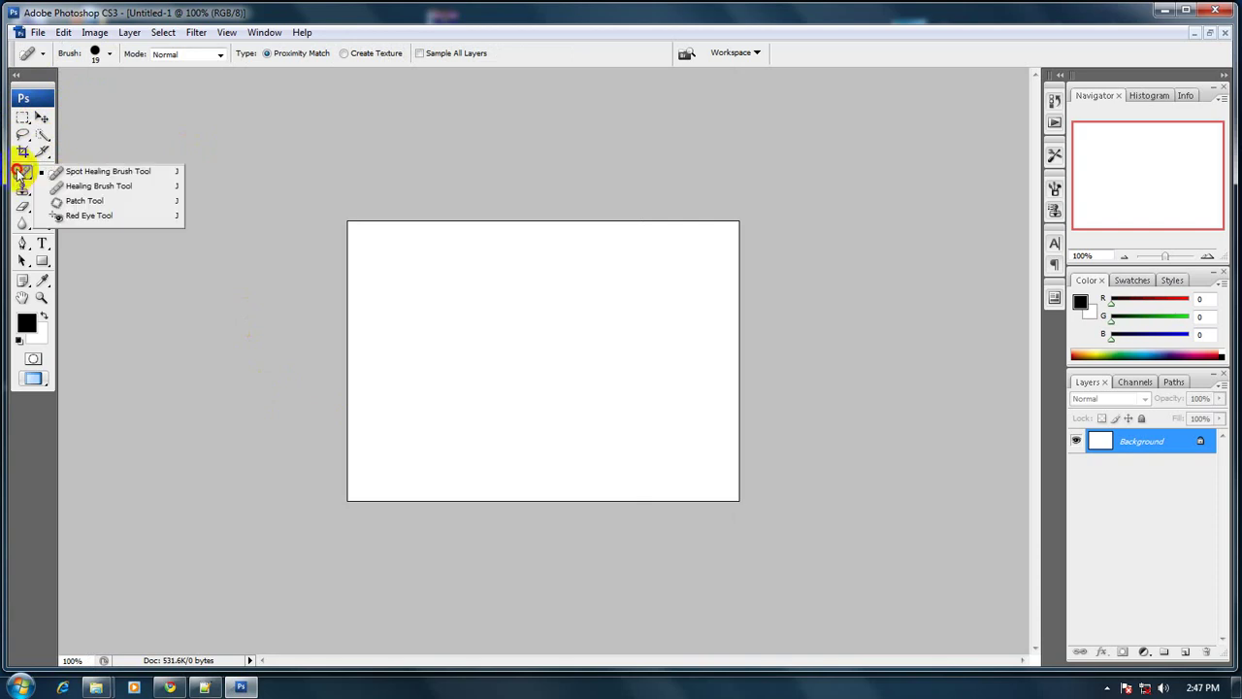
click(116, 186)
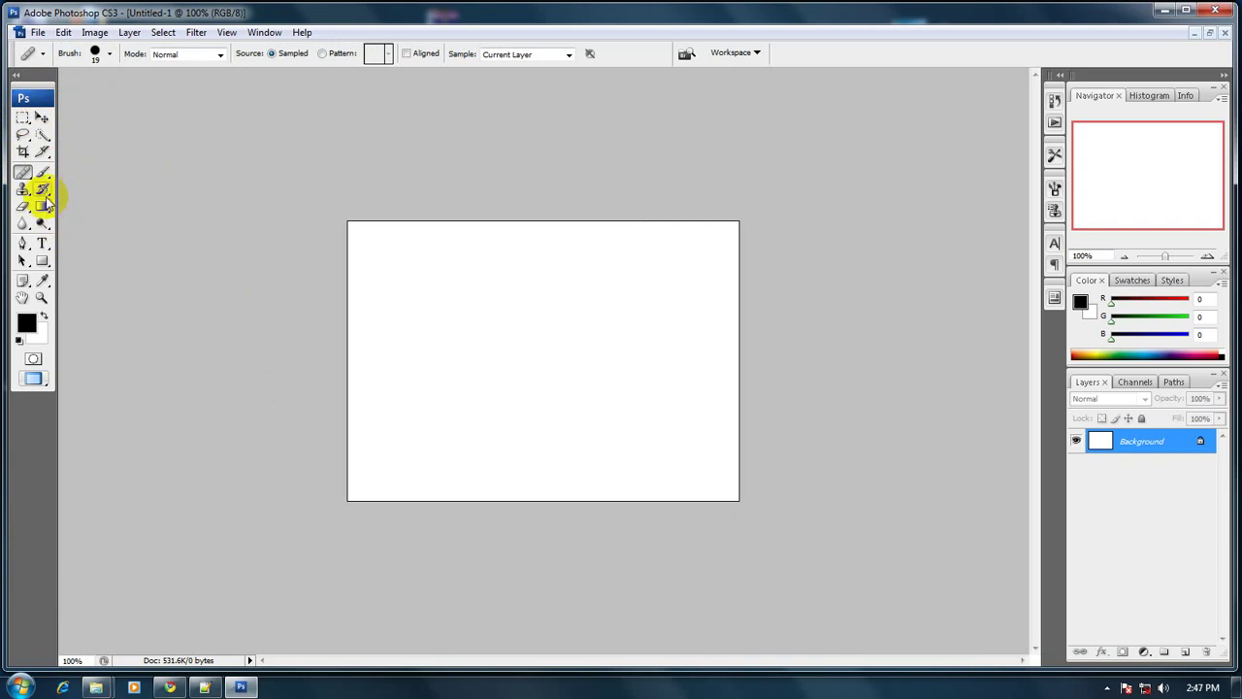
drag(45, 194, 137, 198)
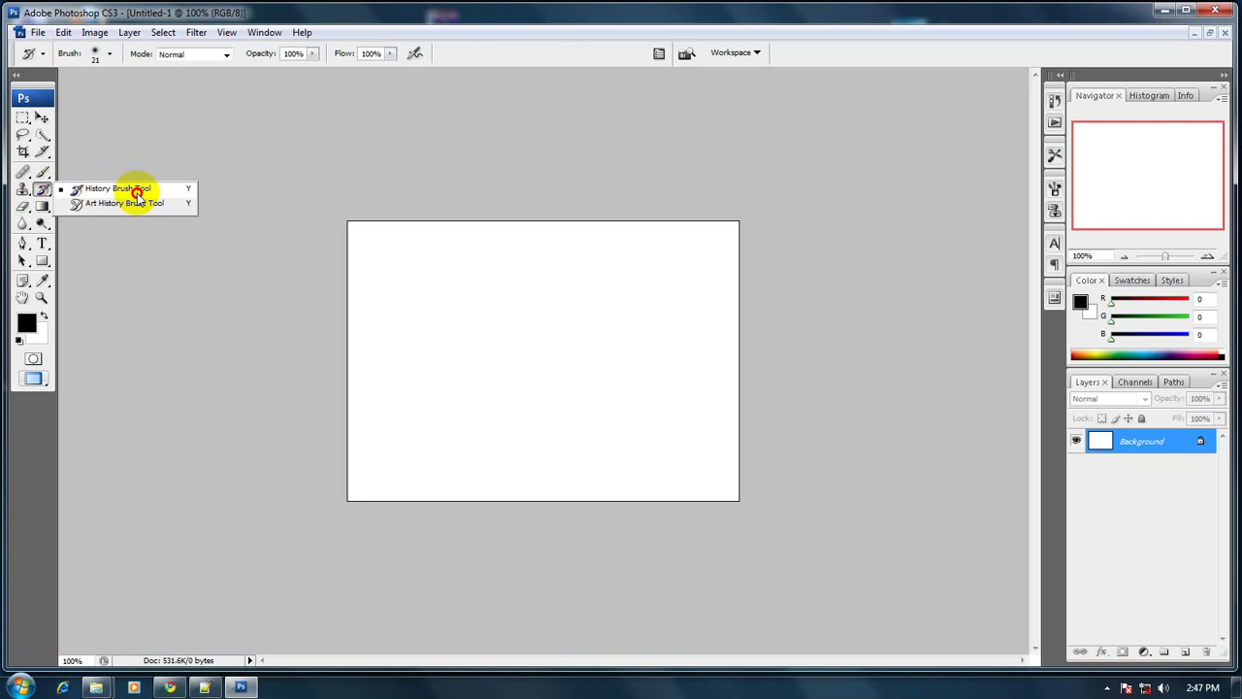
- Activate the Brush tool and try a short freehand stroke on the canvas, undoing it
drag(37, 172, 82, 172)
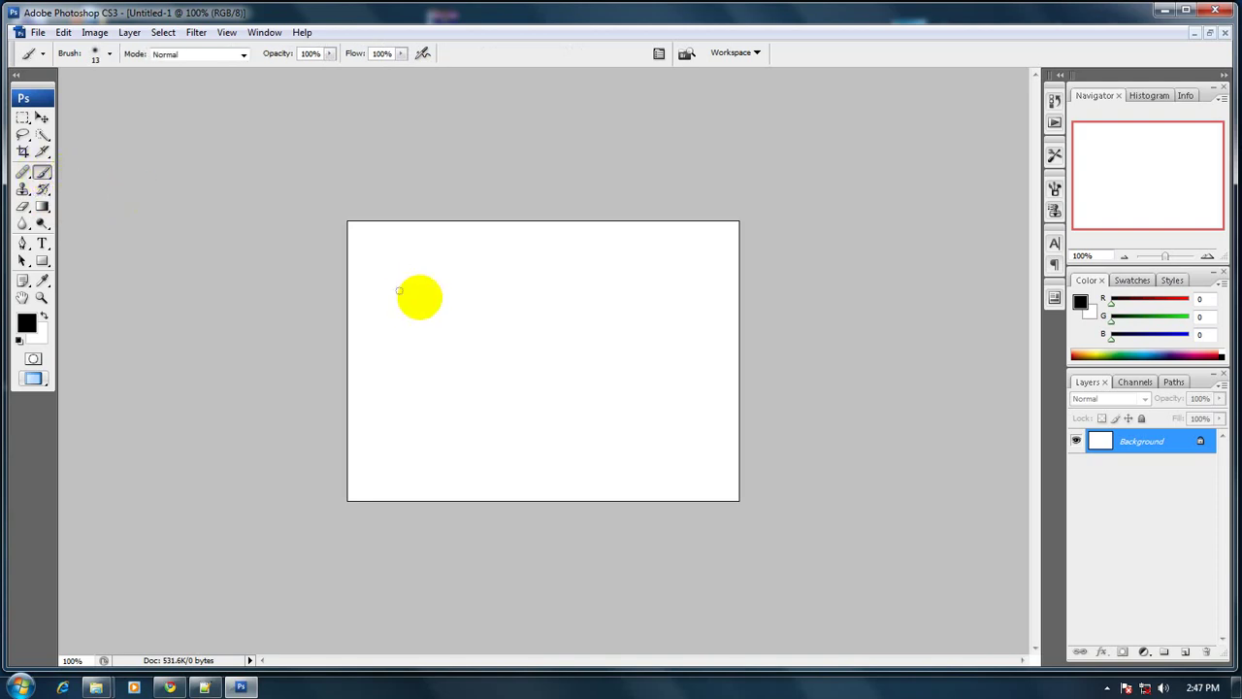
mouse_move(435, 272)
mouse_down()
mouse_move(438, 351)
mouse_move(503, 440)
mouse_move(568, 296)
mouse_move(460, 316)
mouse_move(585, 401)
mouse_move(505, 362)
mouse_move(468, 318)
mouse_up()
key(ctrl+z)
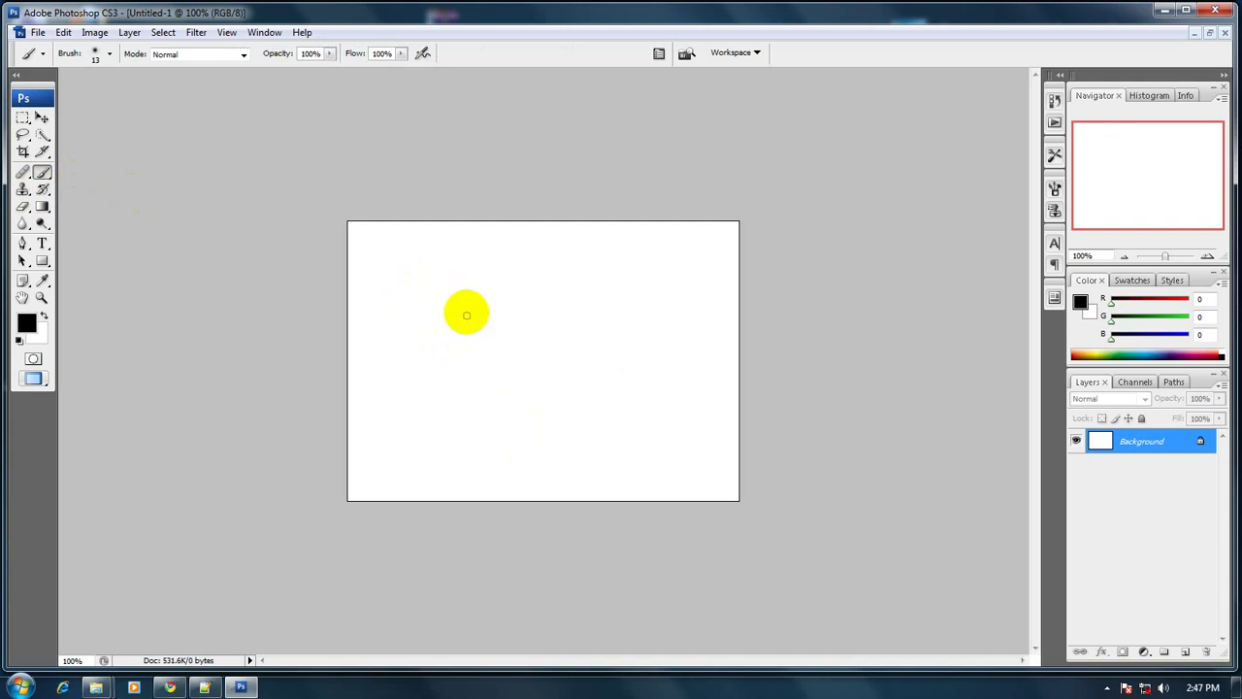
- Practise enlarging and reducing the brush tip, finishing at a diameter of 70 px
key(bracketright)
key(bracketright)
key(bracketright)
key(bracketright)
key(bracketright)
key(bracketright)
key(bracketright)
key(bracketright)
key(bracketright)
key(bracketright)
key(bracketright)
key(bracketleft)
key(bracketleft)
key(bracketleft)
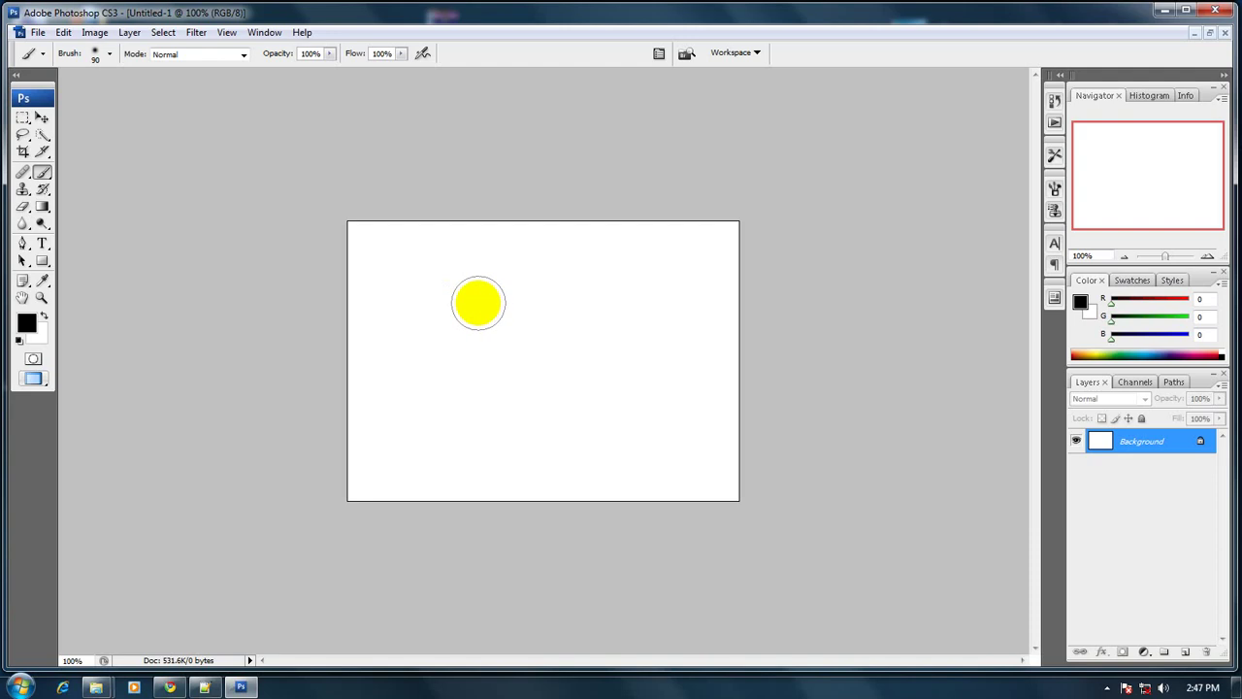
key(bracketright)
key(bracketright)
key(bracketleft)
key(bracketleft)
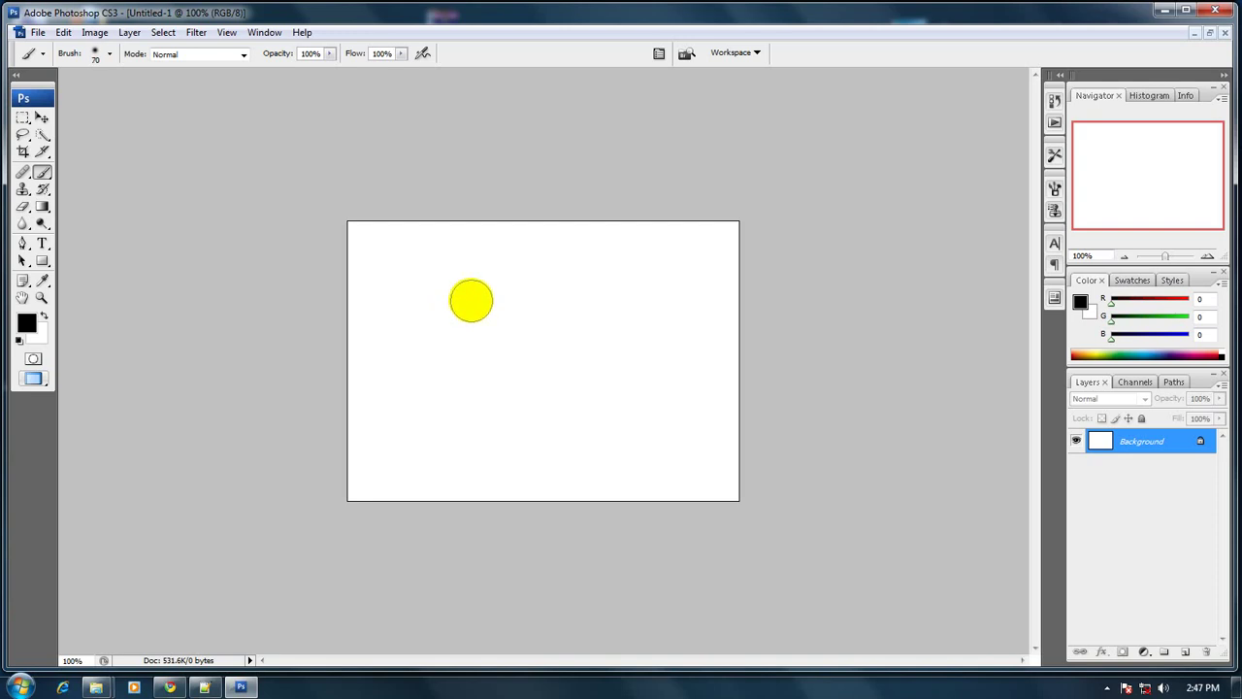
key(bracketright)
key(bracketleft)
key(bracketleft)
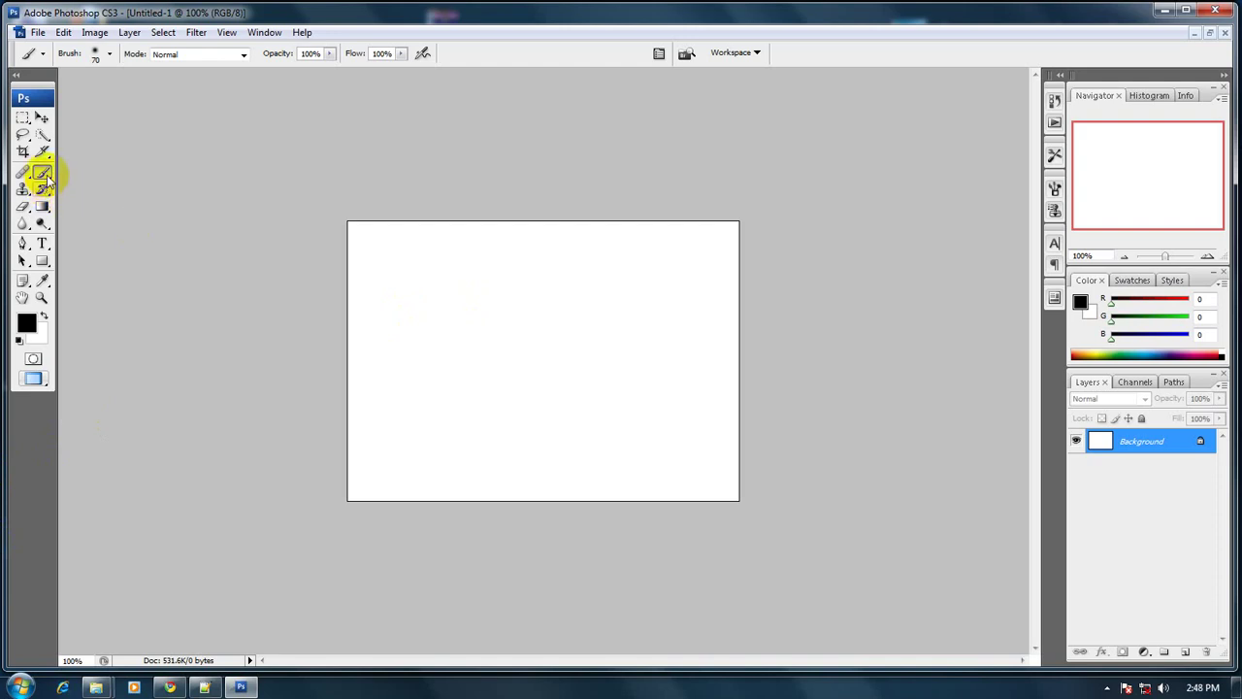
- Reselect the Brush tool and enlarge its tip to 200 px
mouse_move(44, 175)
mouse_down()
mouse_move(100, 188)
mouse_move(102, 176)
mouse_up()
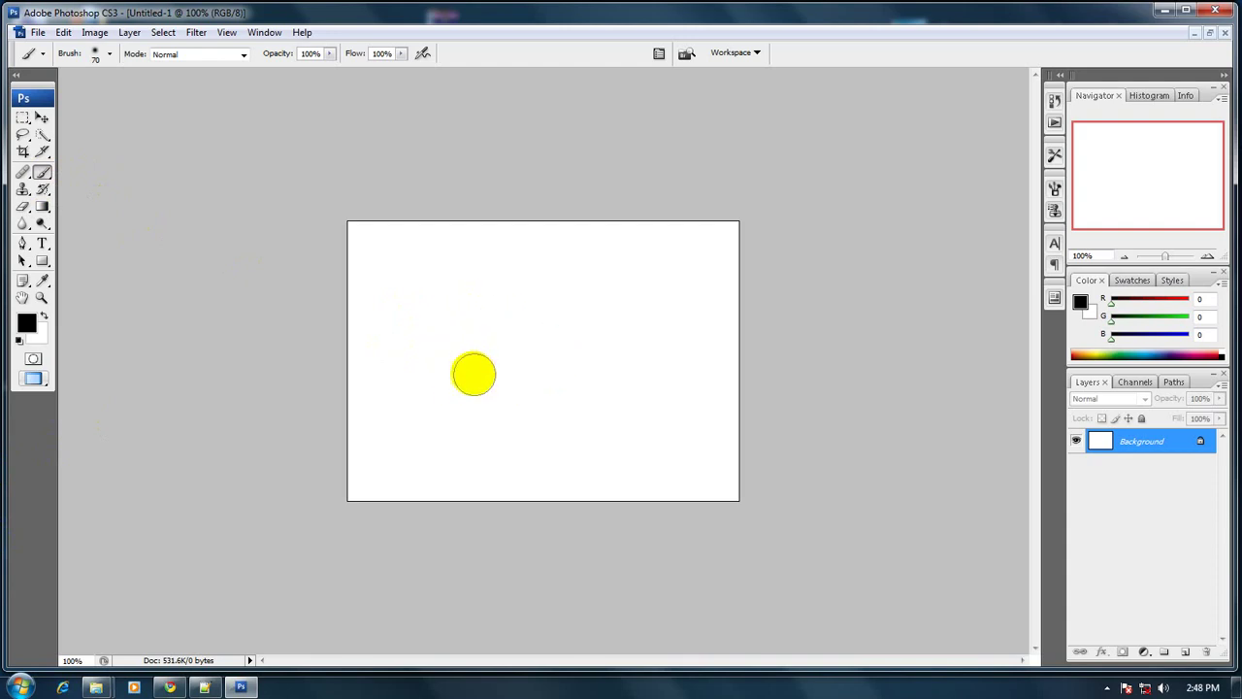
key(bracketright)
key(bracketright)
key(bracketright)
key(bracketright)
key(bracketright)
key(bracketright)
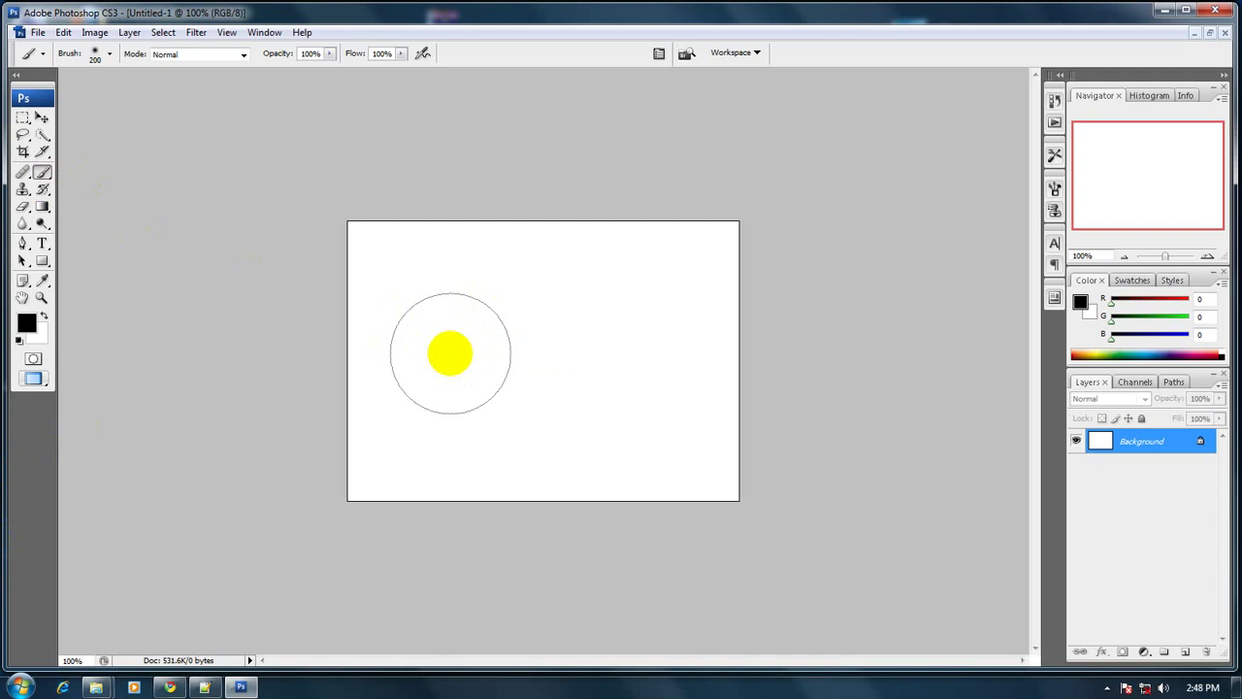
- Set the brush's master diameter to 1871 px and try it on the canvas, undoing the paint
click(110, 56)
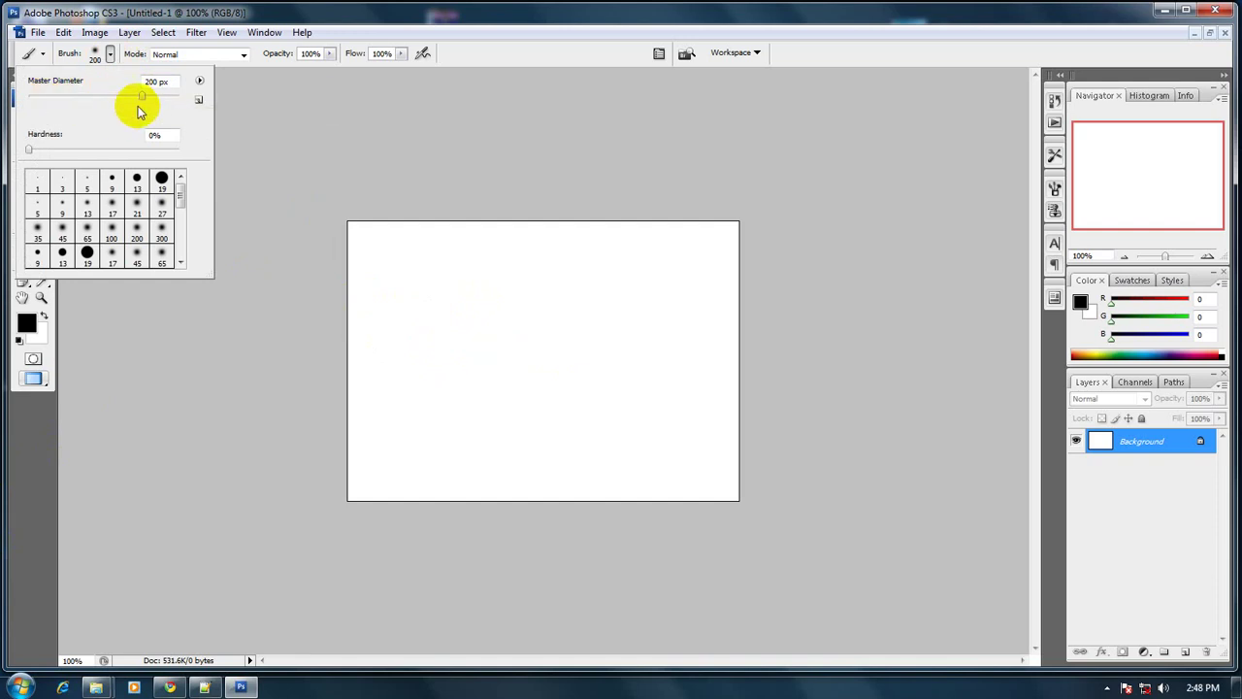
drag(144, 97, 176, 96)
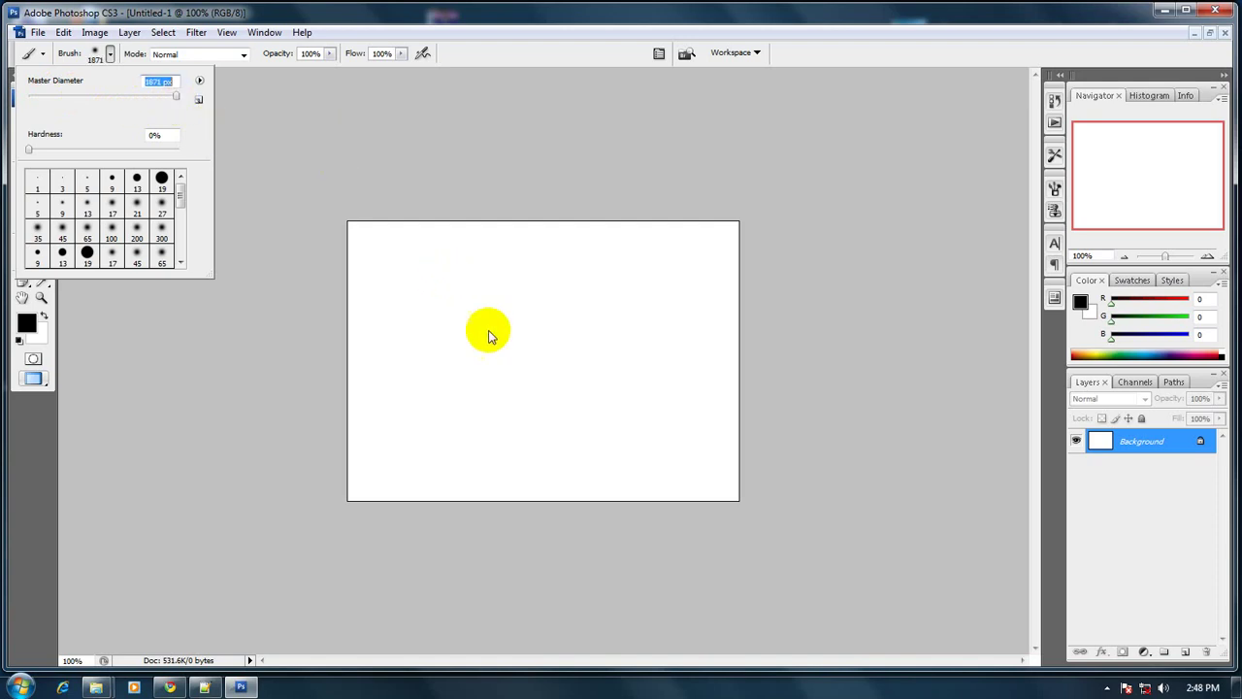
key(Return)
click(321, 187)
click(394, 258)
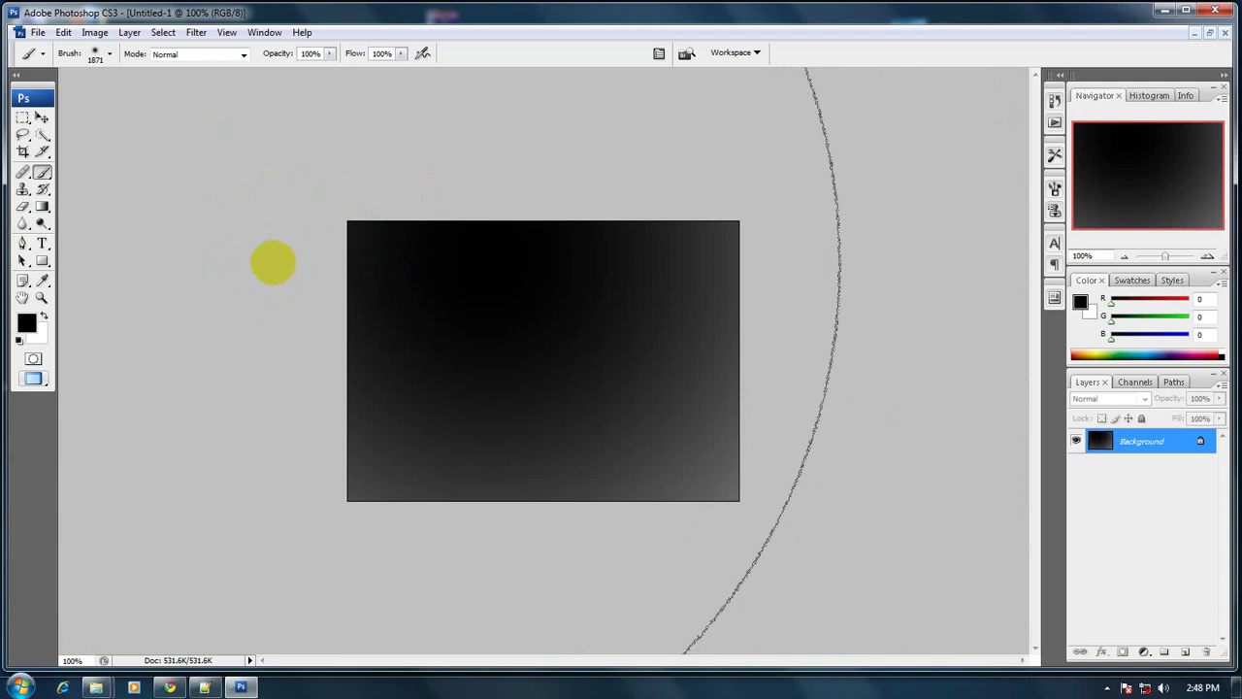
key(ctrl+z)
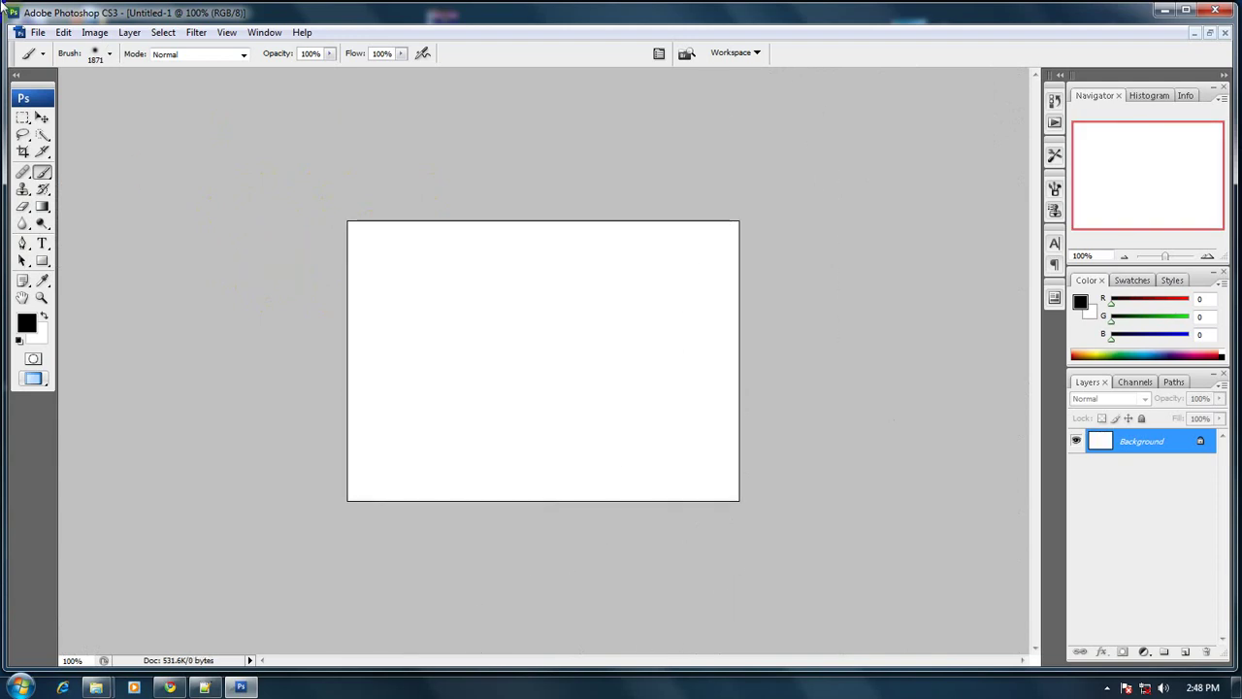
- Vary the brush's master diameter through 131, 201 and 2500 px, finishing at 133 px
click(109, 54)
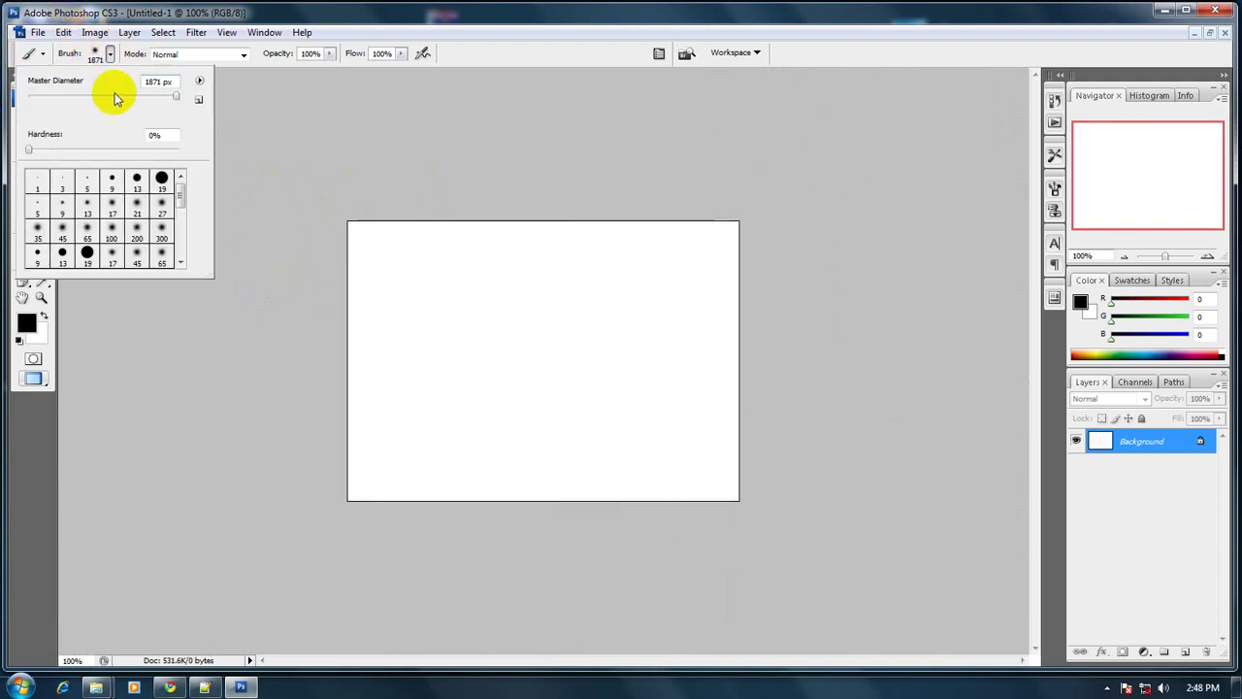
drag(176, 97, 115, 100)
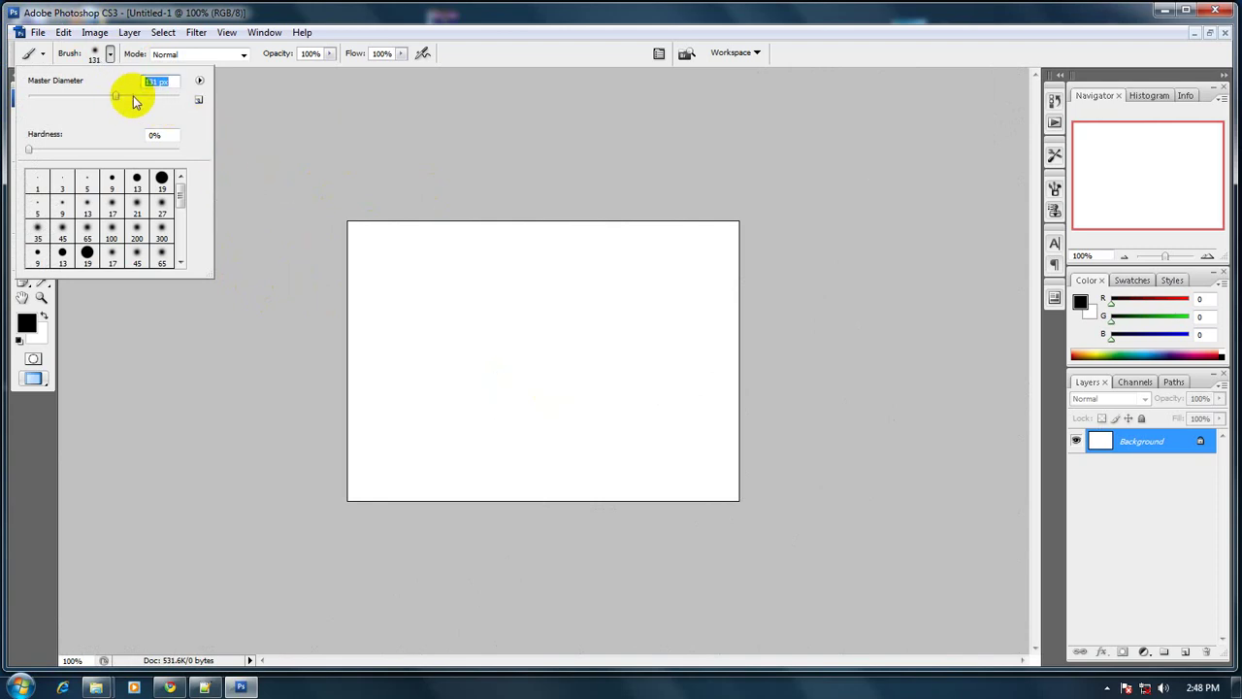
drag(114, 100, 141, 110)
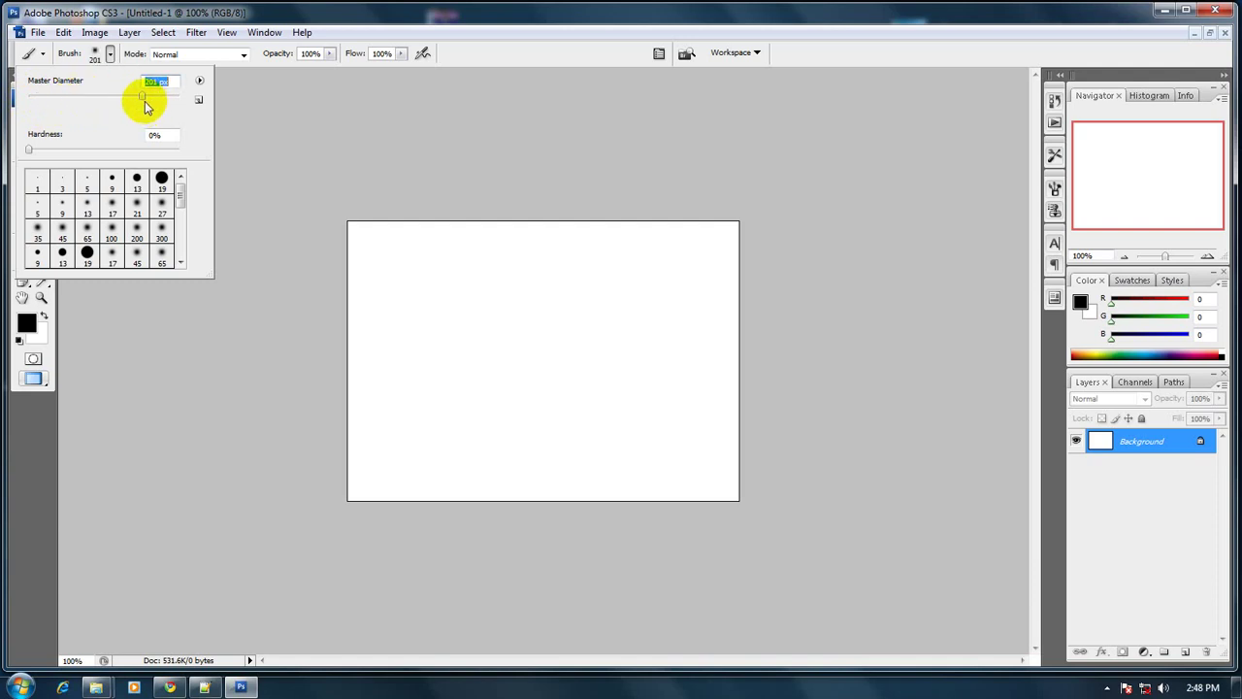
drag(144, 100, 190, 107)
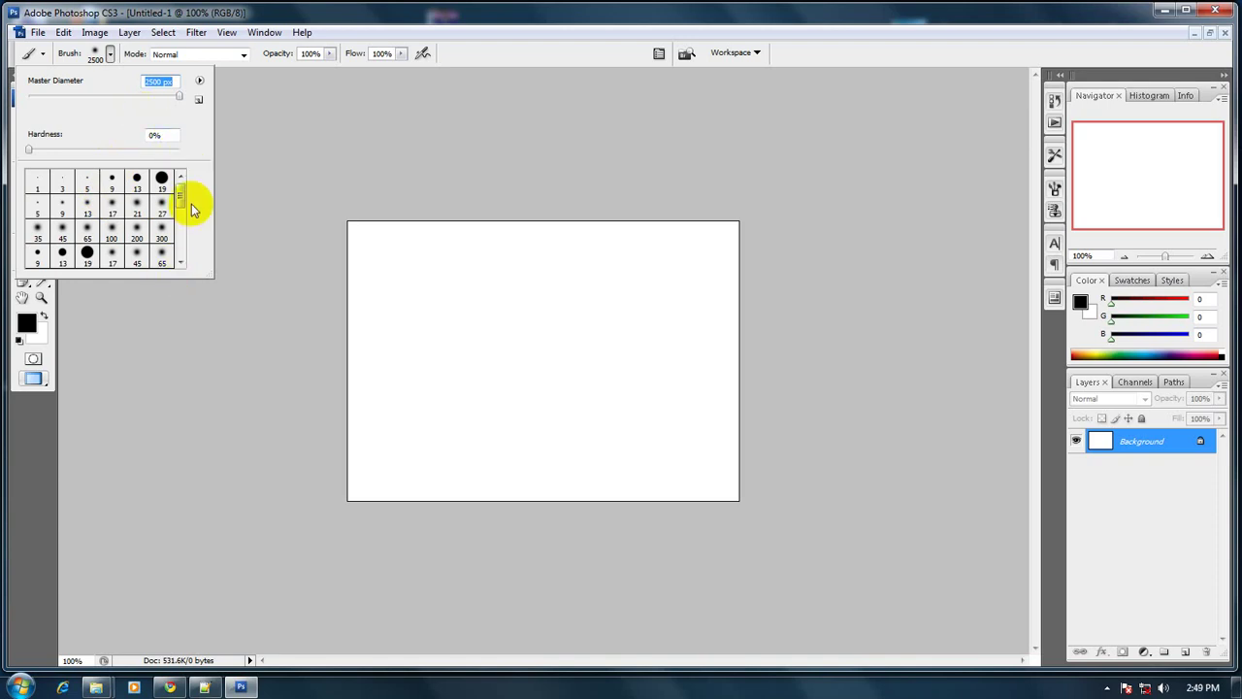
click(125, 98)
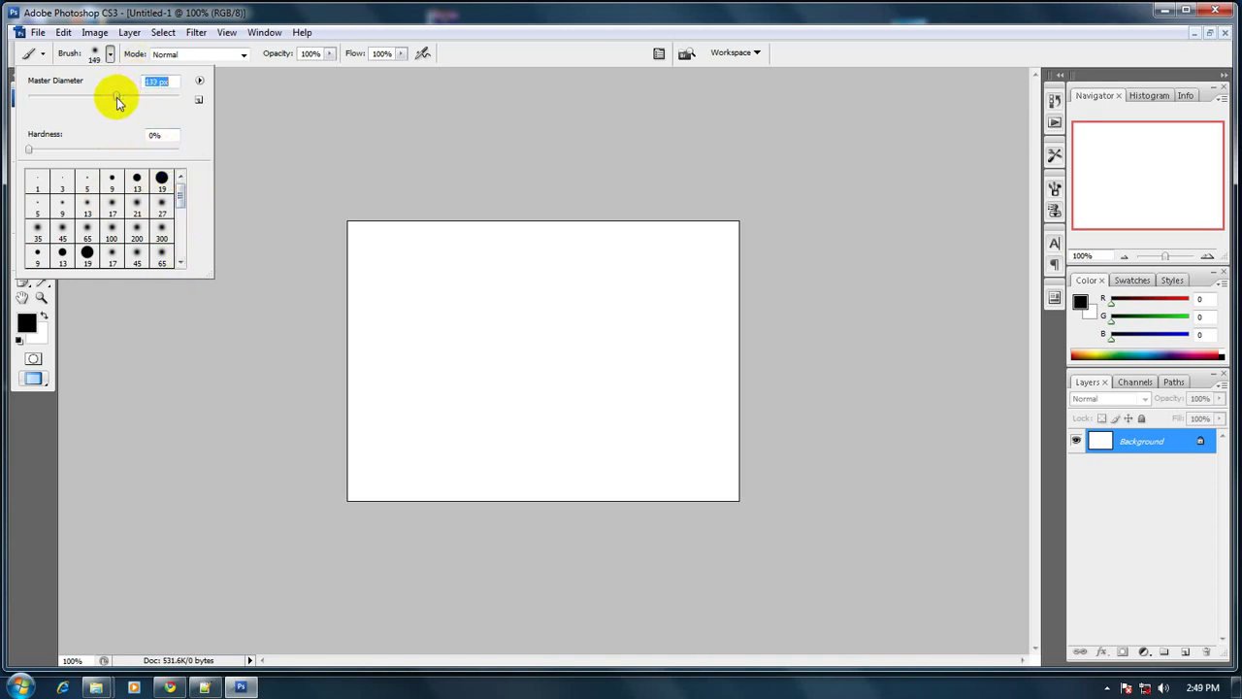
drag(116, 100, 115, 98)
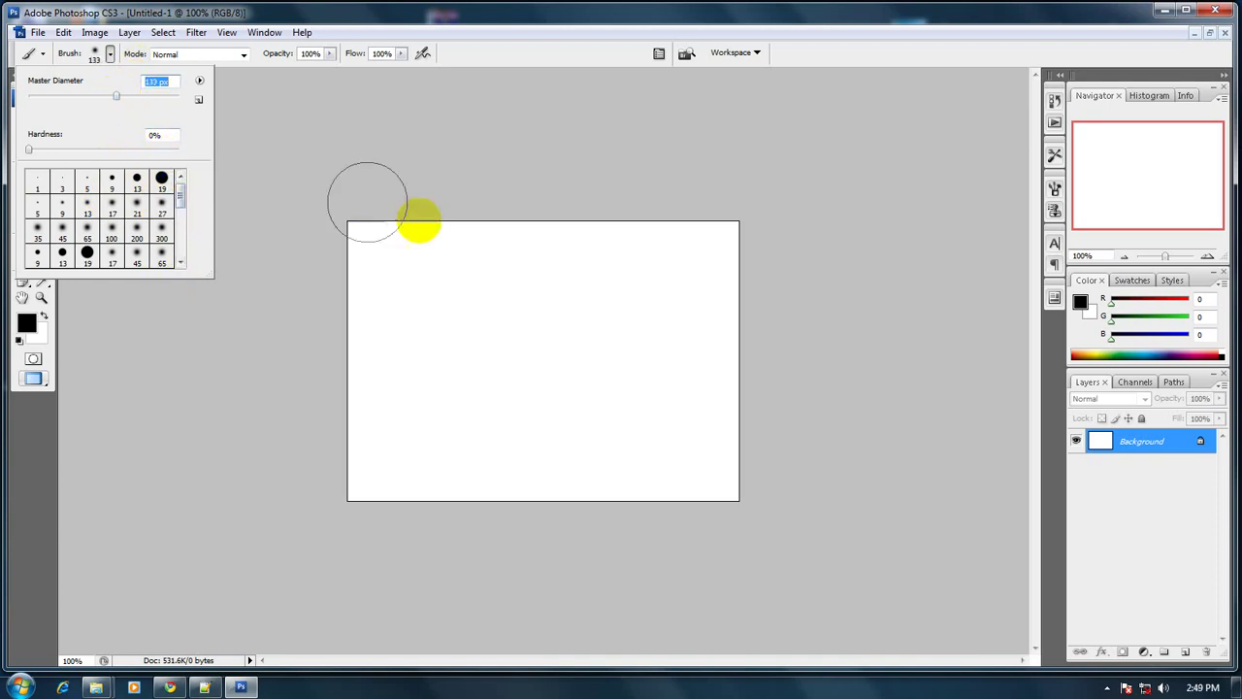
- Choose the hard round 19 px brush preset and enlarge its master diameter to 110 px
click(160, 178)
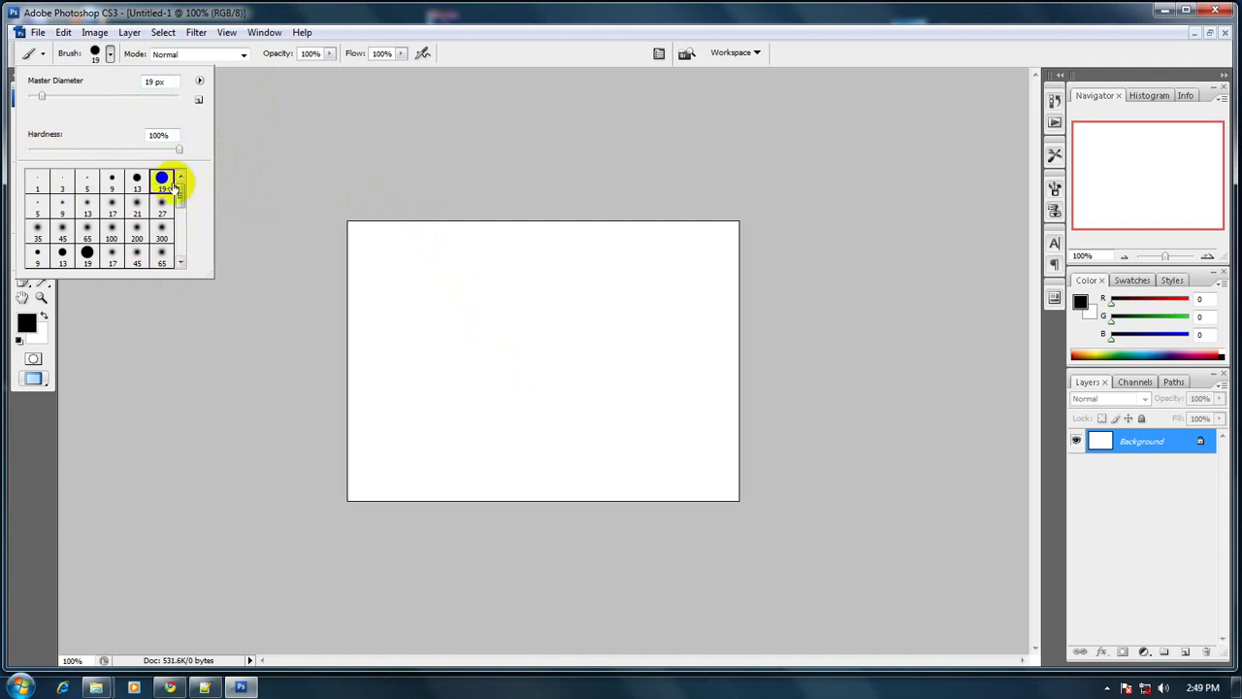
click(50, 97)
drag(50, 97, 108, 97)
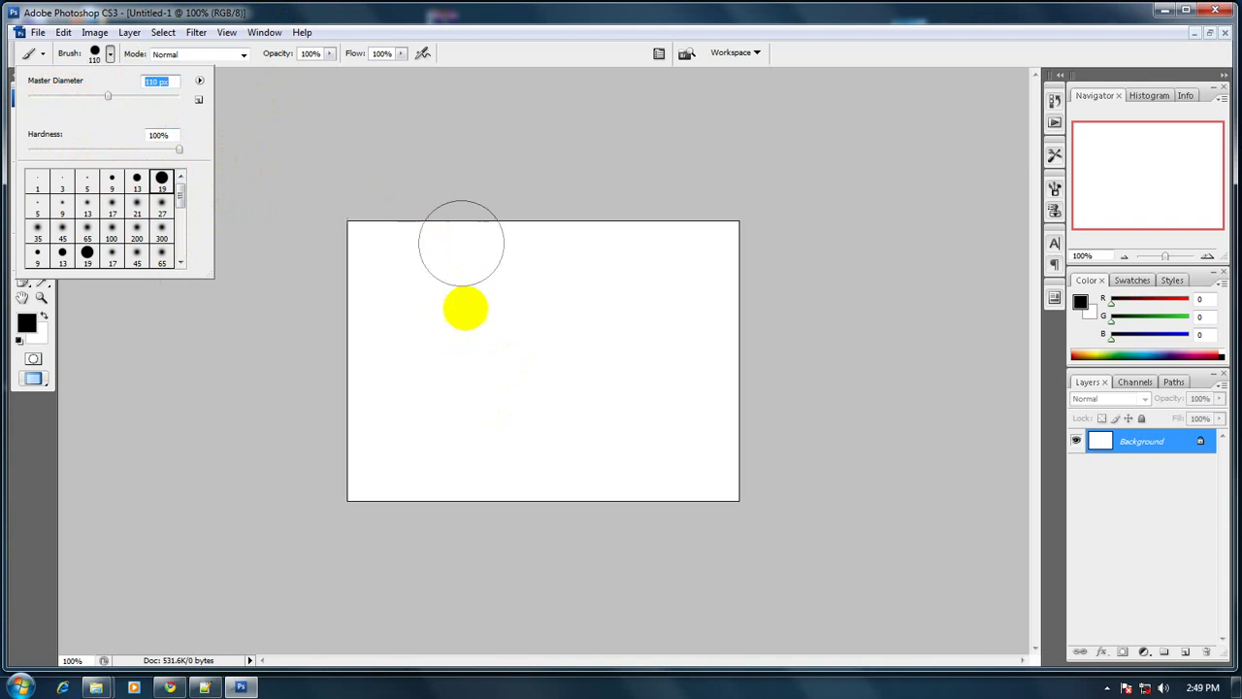
- Paint a thick black band along the canvas's upper edge and two round black dabs side by side beneath it
click(490, 357)
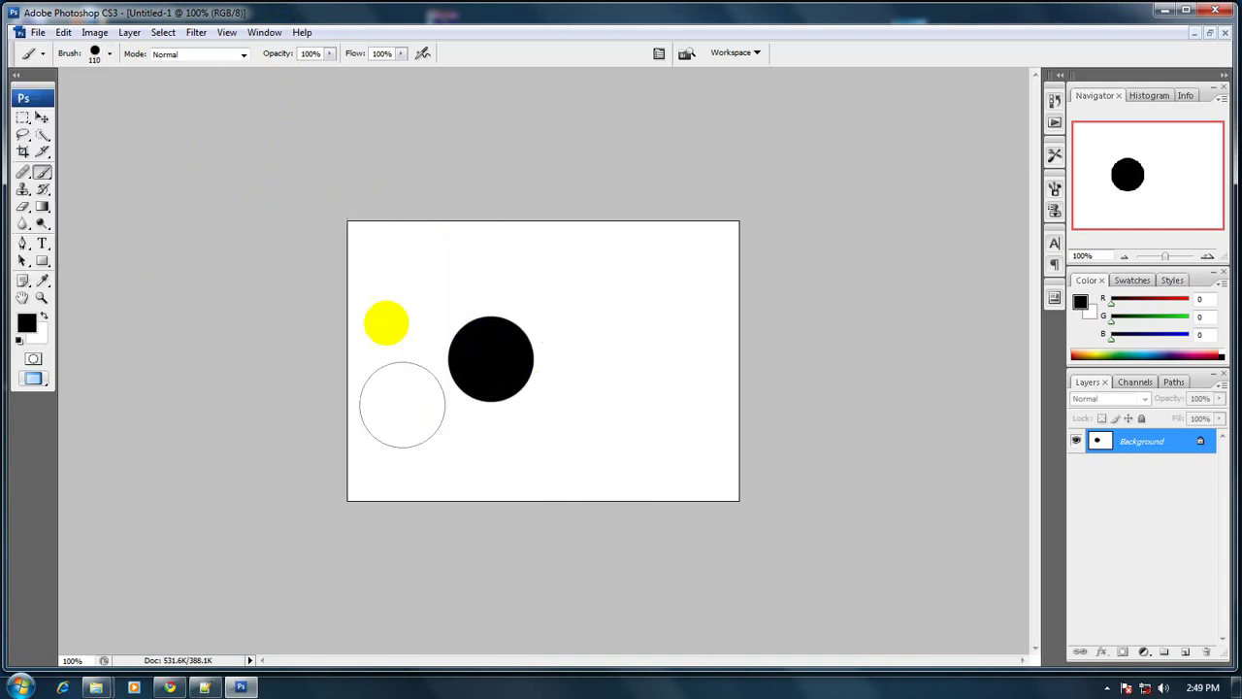
mouse_move(426, 258)
mouse_down()
mouse_move(418, 252)
mouse_move(713, 242)
mouse_up()
click(496, 366)
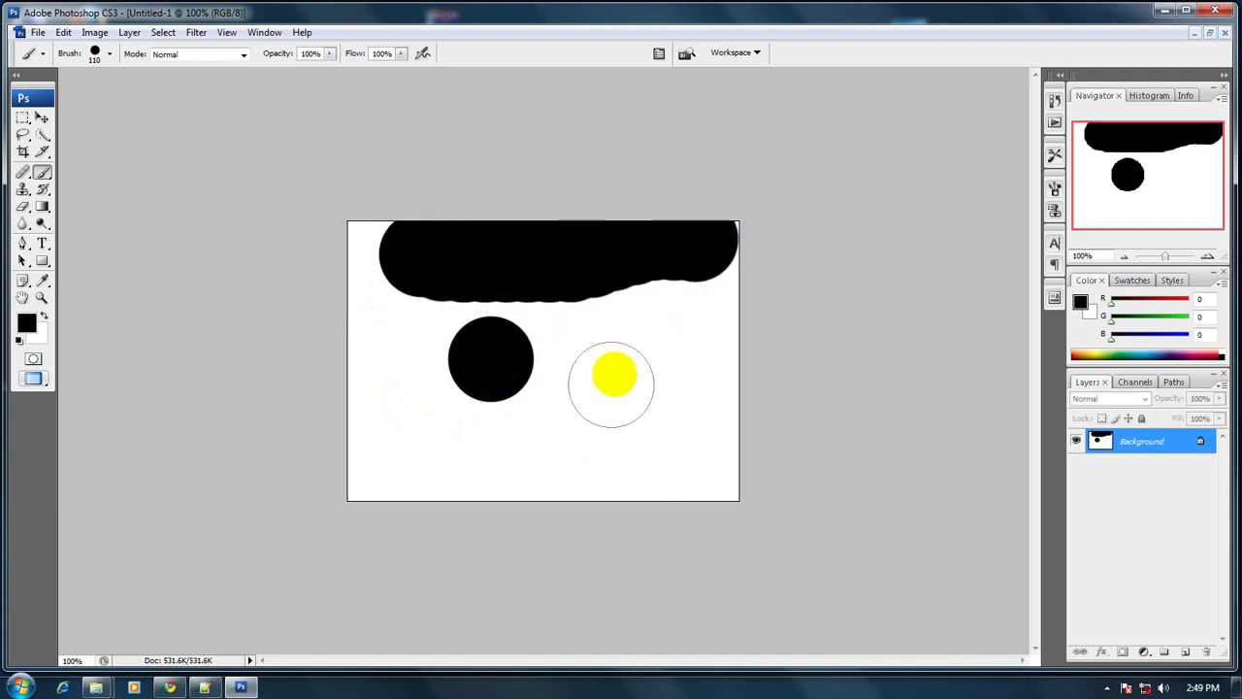
click(617, 370)
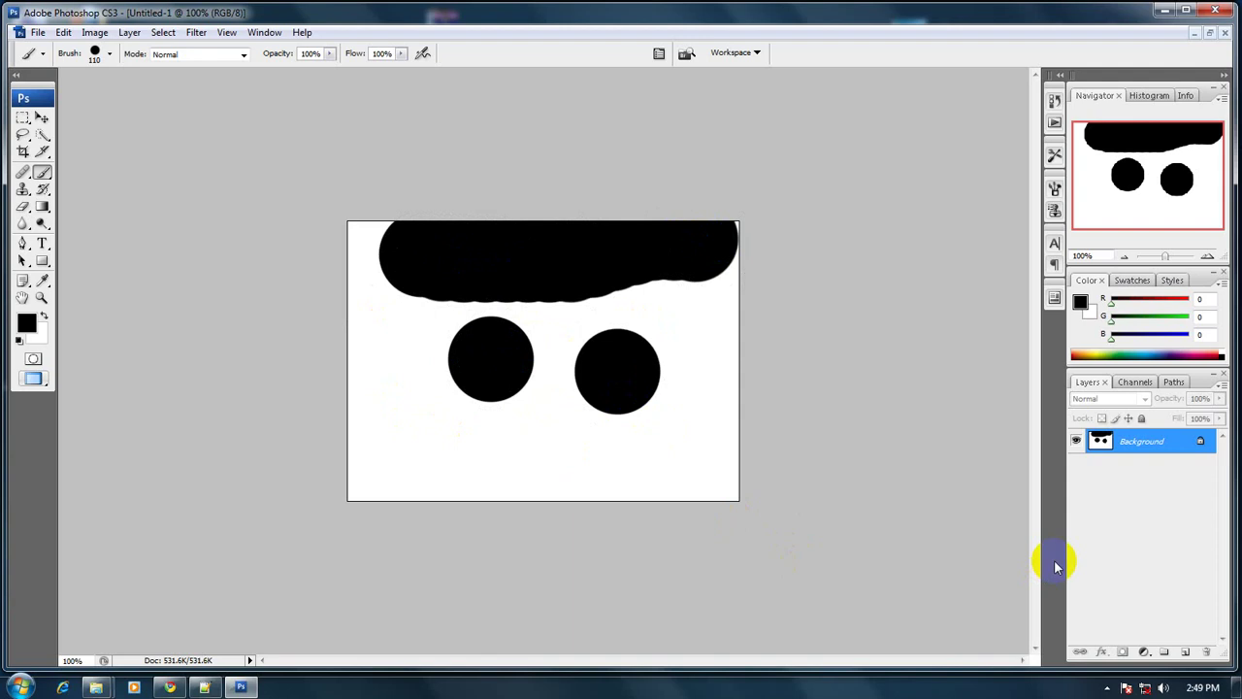
mouse_move(563, 407)
mouse_down()
mouse_move(587, 369)
mouse_move(632, 399)
mouse_move(615, 363)
mouse_move(576, 360)
mouse_move(636, 375)
mouse_move(539, 353)
mouse_up()
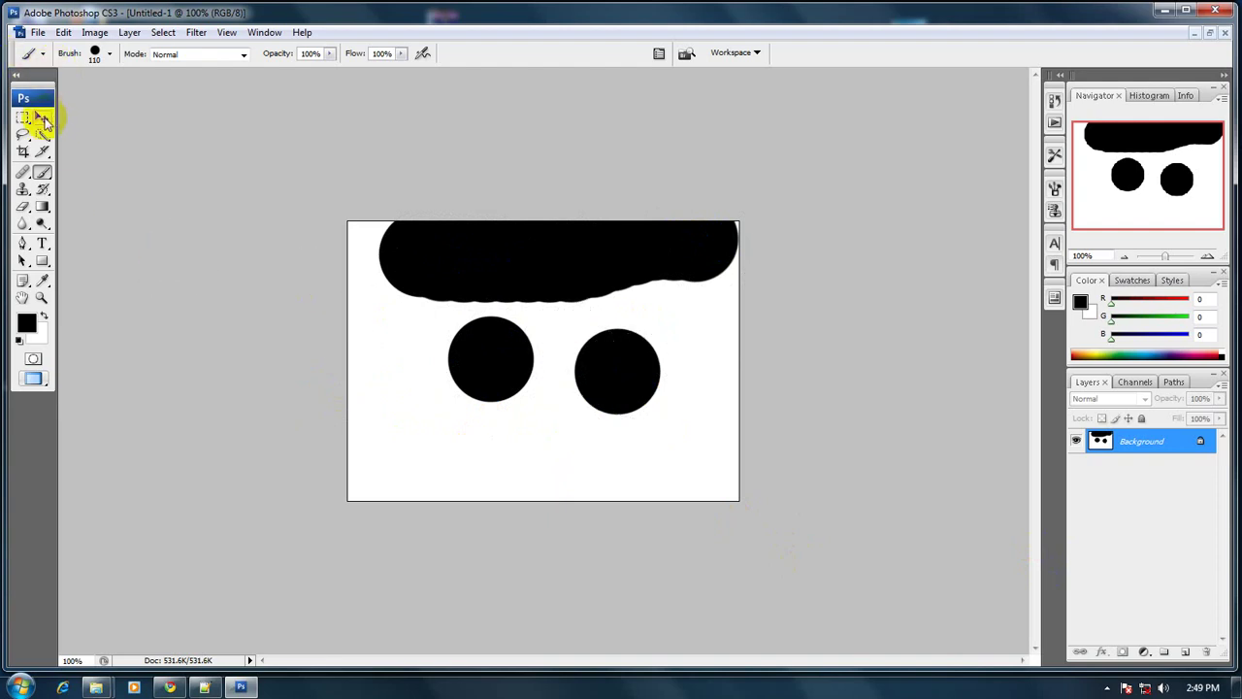
- Switch the brush to the soft round 21 px preset
click(109, 55)
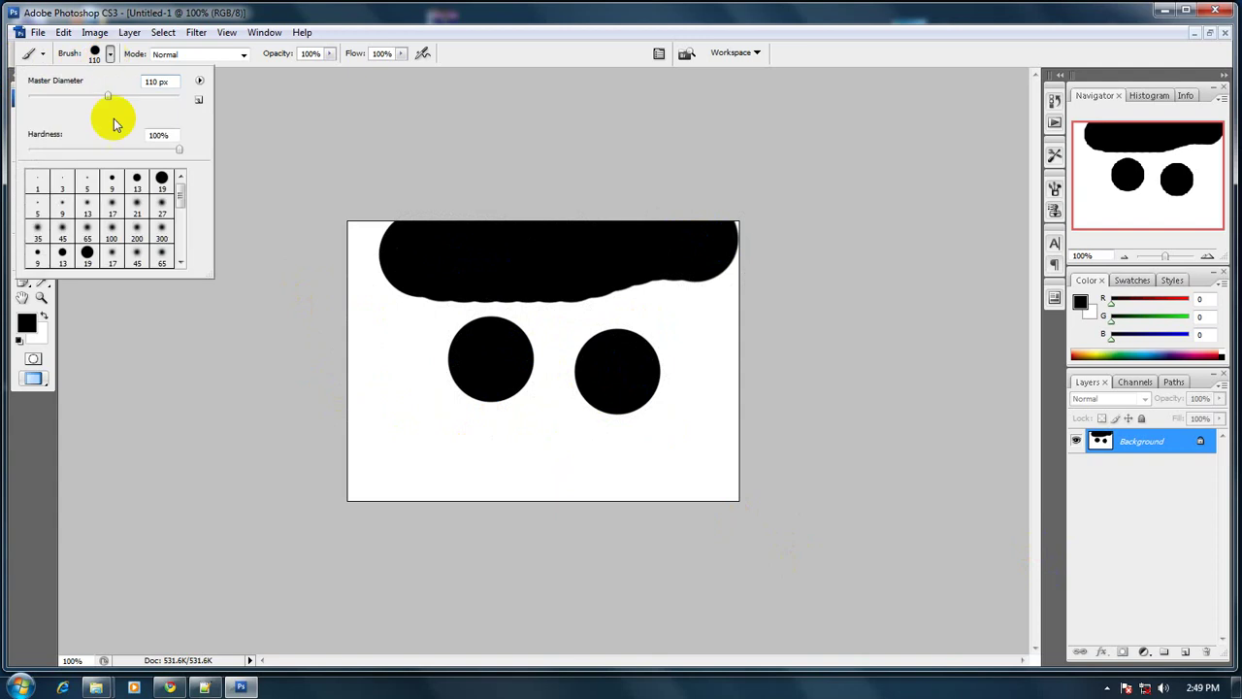
double_click(134, 210)
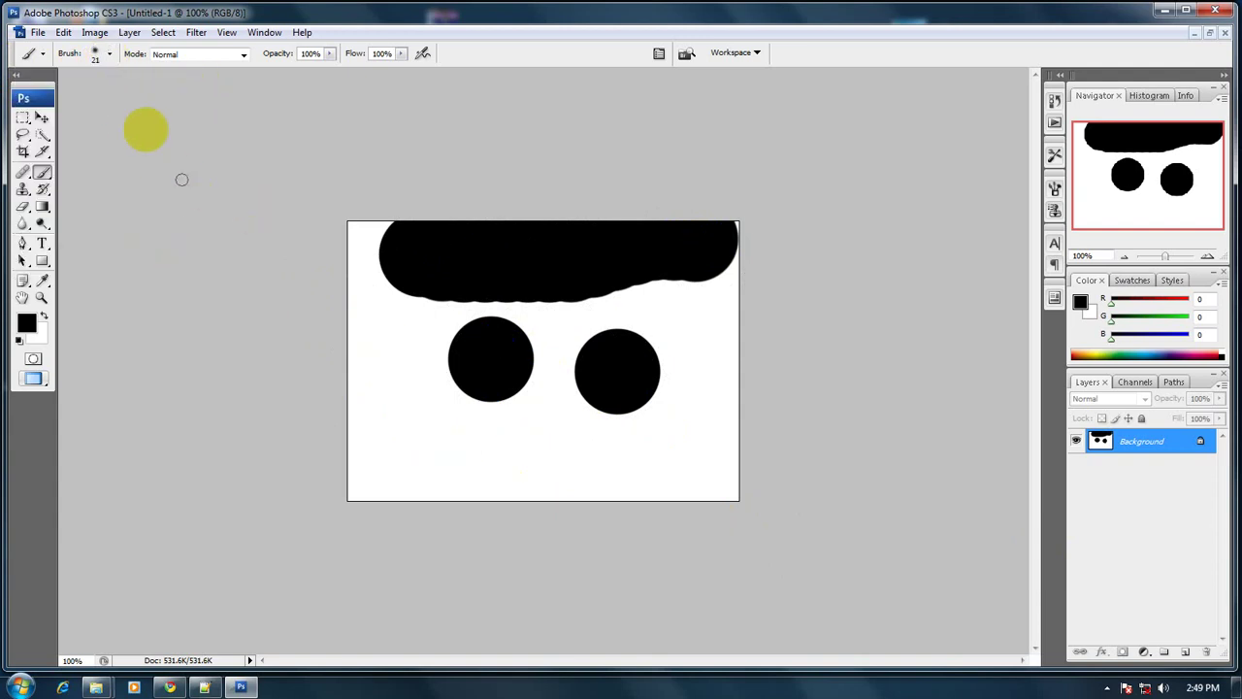
- Enlarge the soft brush's master diameter to 121 px and paint a blurred black dab in the canvas's lower-left area
click(108, 55)
drag(67, 100, 111, 91)
click(110, 54)
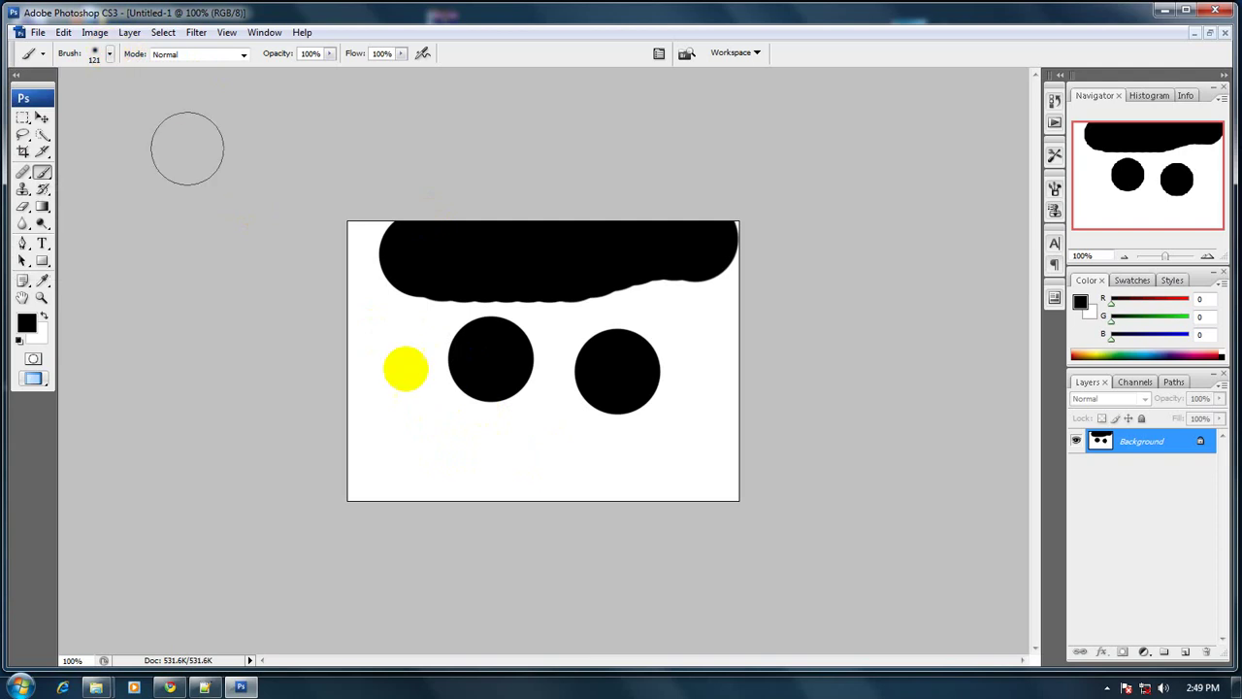
click(424, 421)
drag(494, 388, 449, 394)
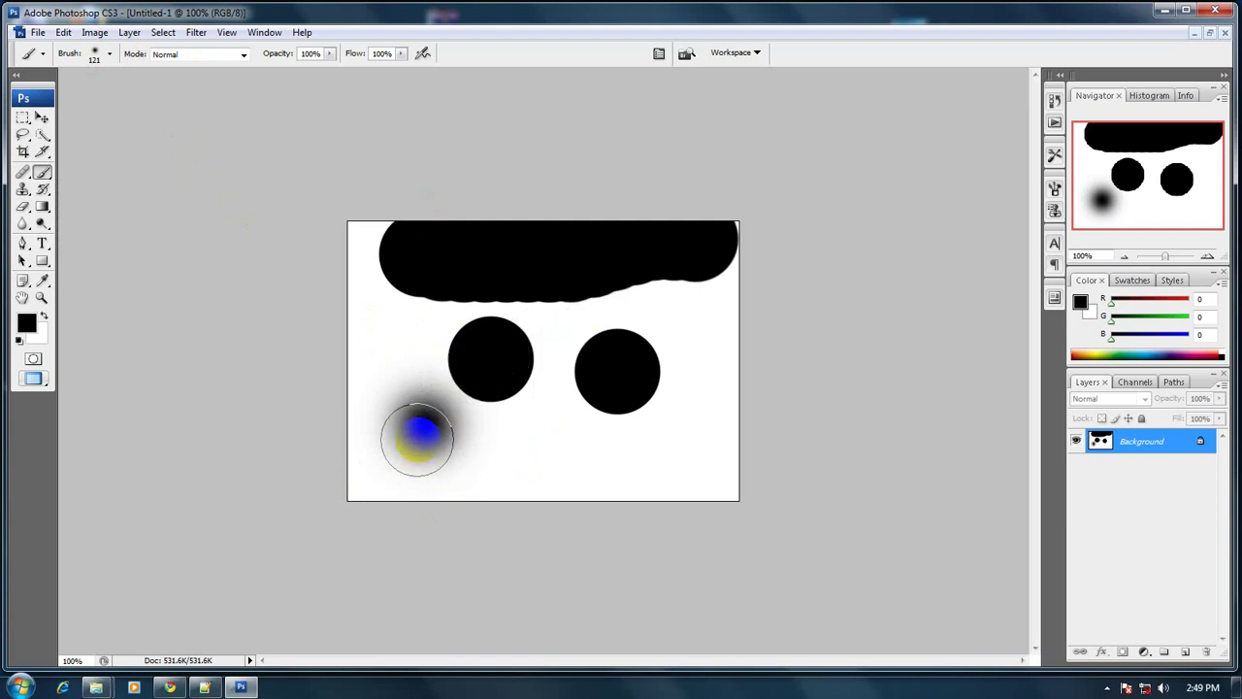
- Set the brush hardness to 100% and paint a hard-edged black dab above the blurred one
click(110, 54)
drag(31, 148, 233, 145)
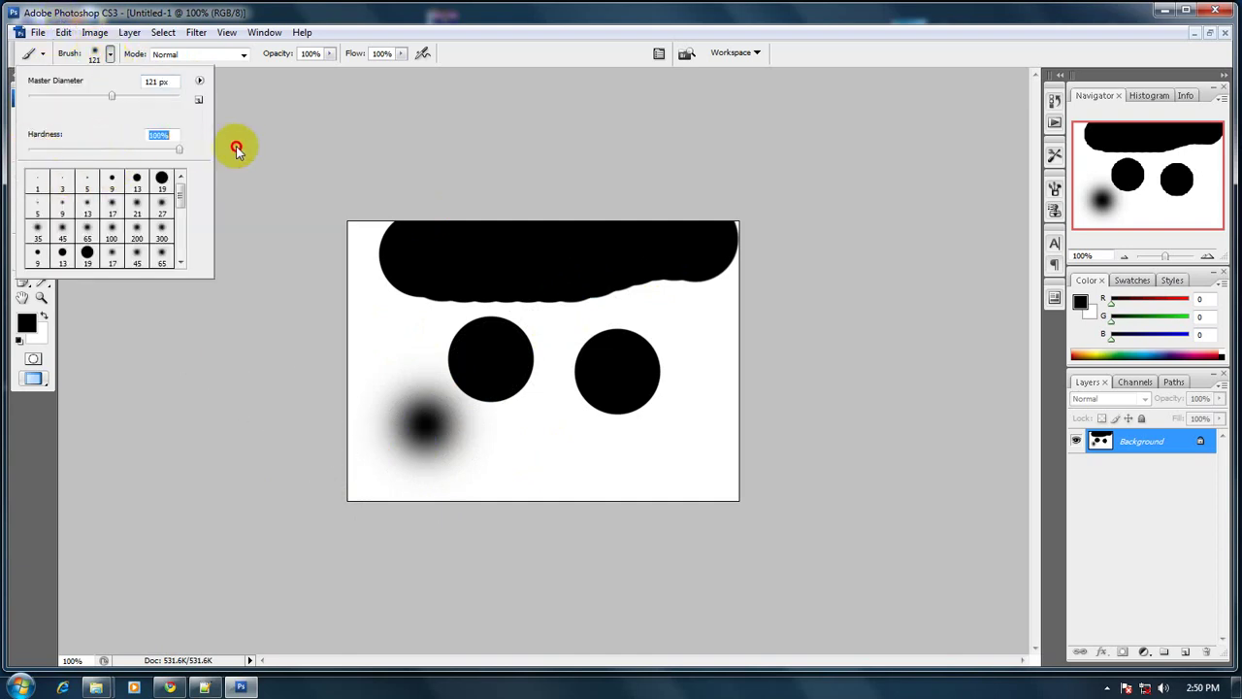
click(413, 339)
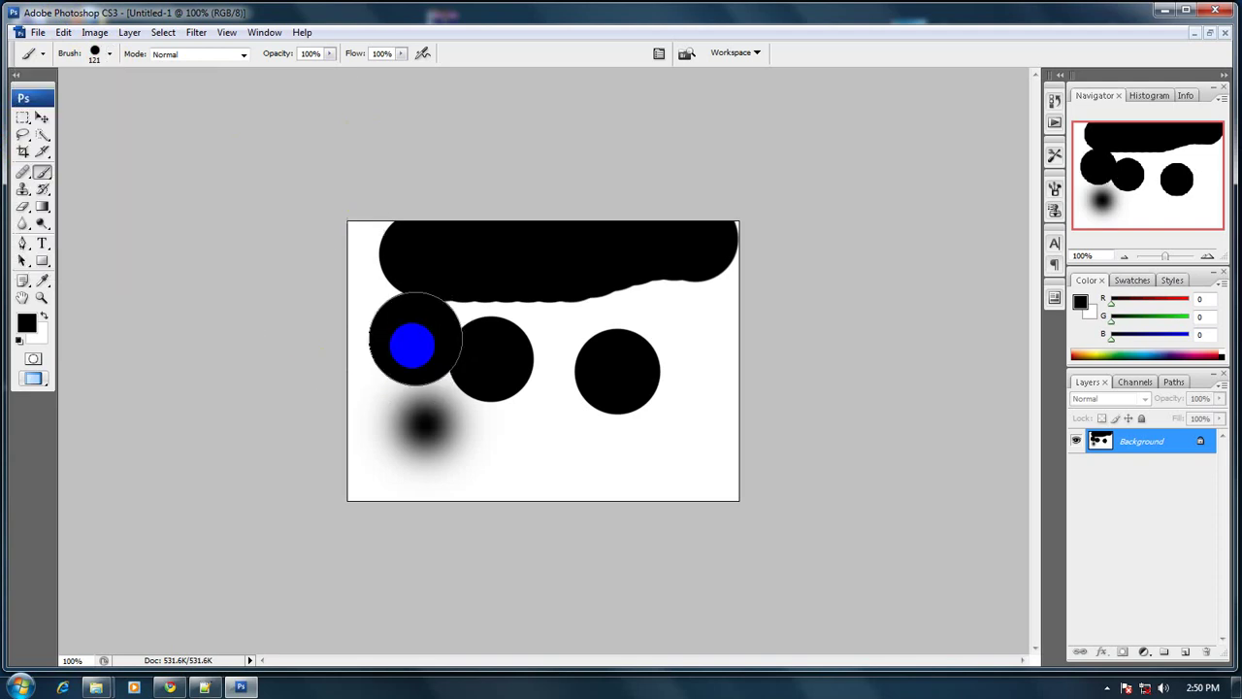
- Lower the brush hardness to 19%
click(109, 54)
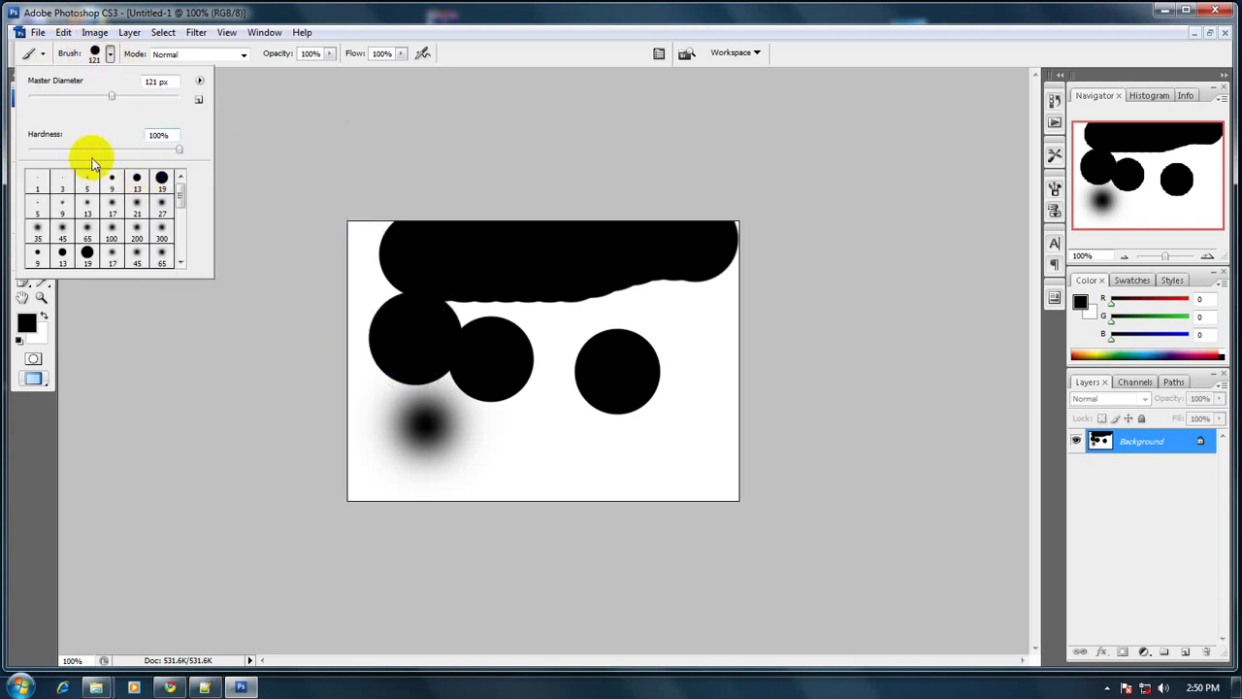
click(57, 150)
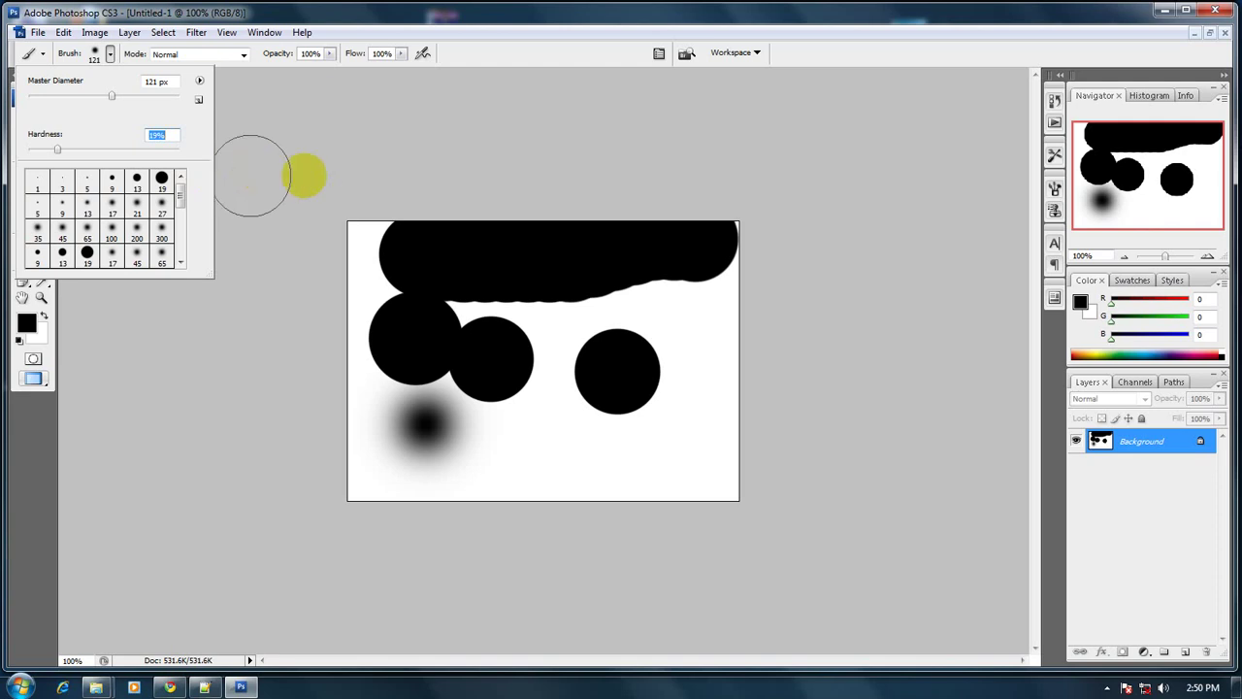
click(320, 176)
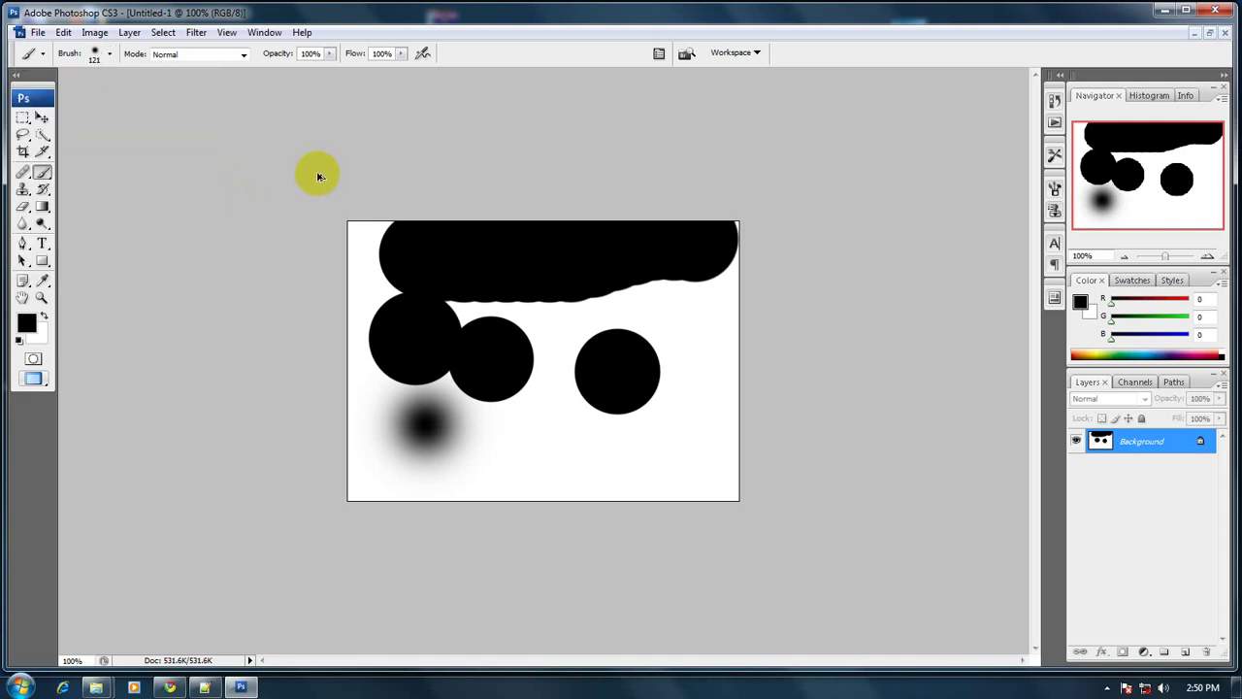
- Undo the last two dabs and clear the entire canvas to white
key(ctrl+alt+z)
key(ctrl+alt+z)
key(m)
key(ctrl+a)
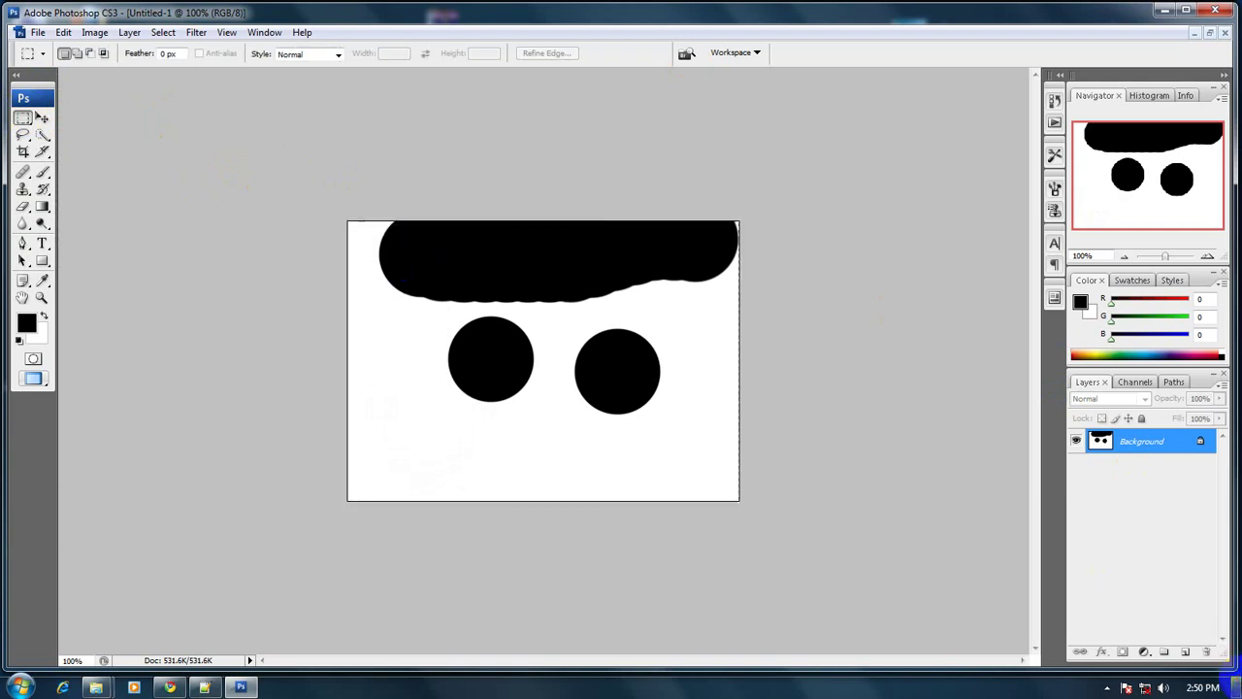
key(Delete)
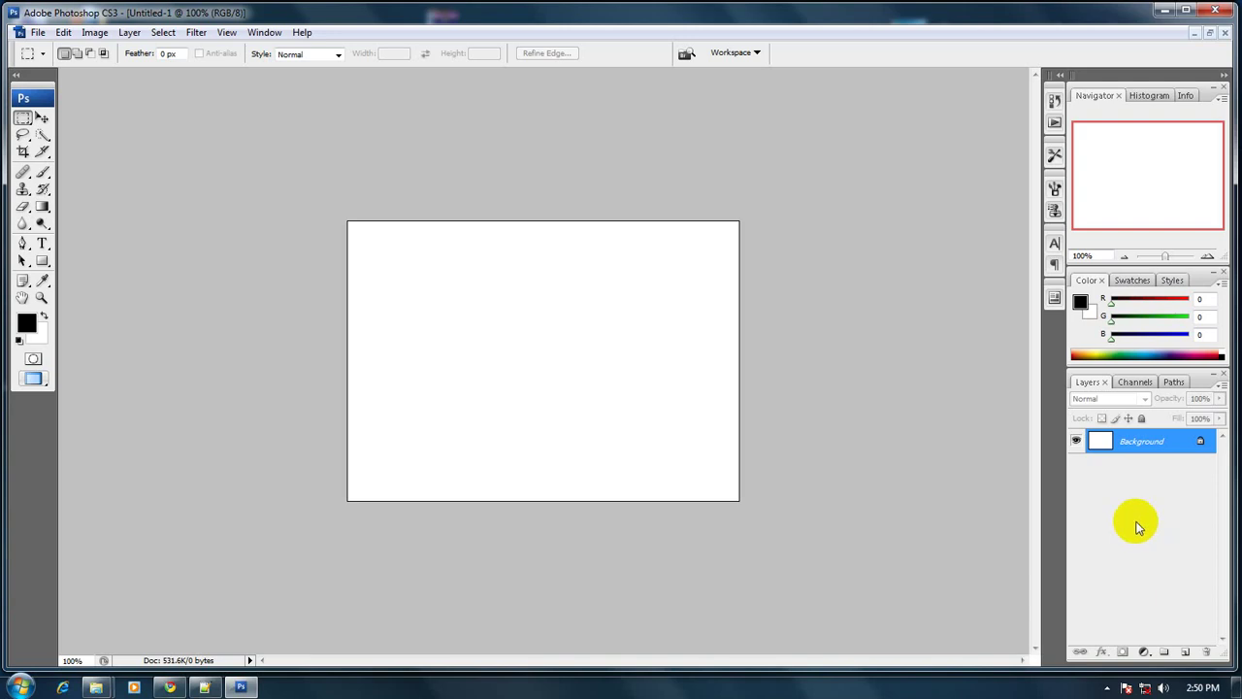
drag(355, 224, 561, 501)
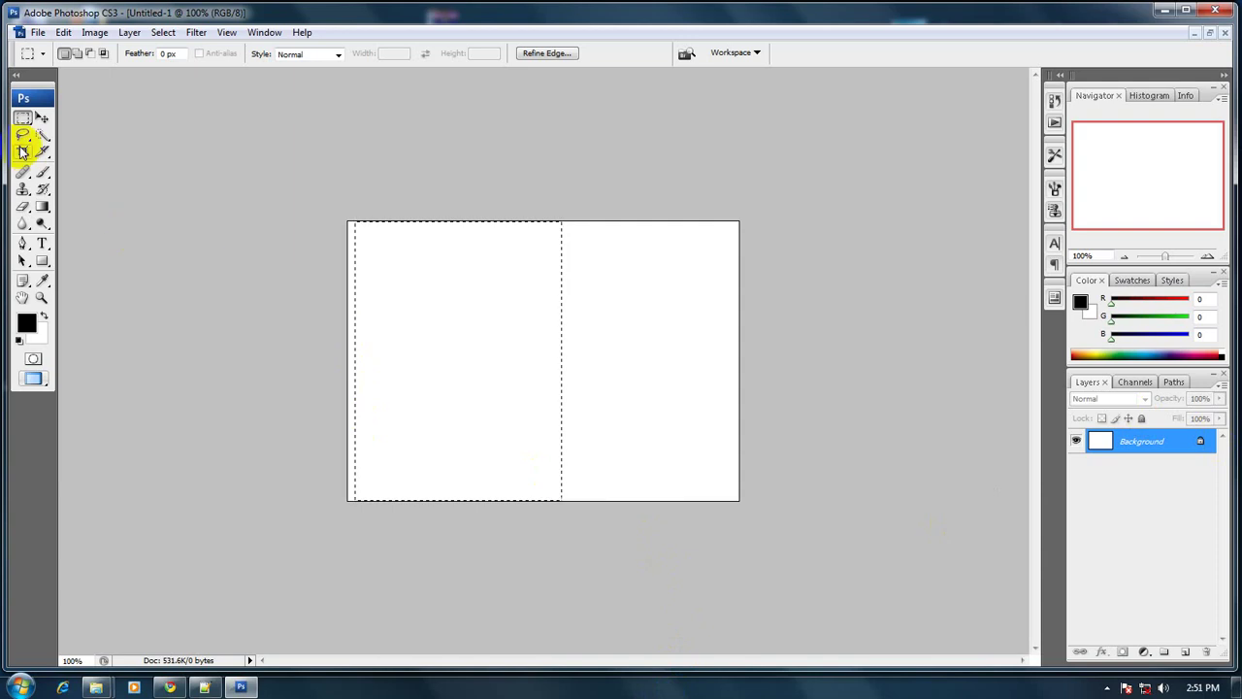
click(42, 174)
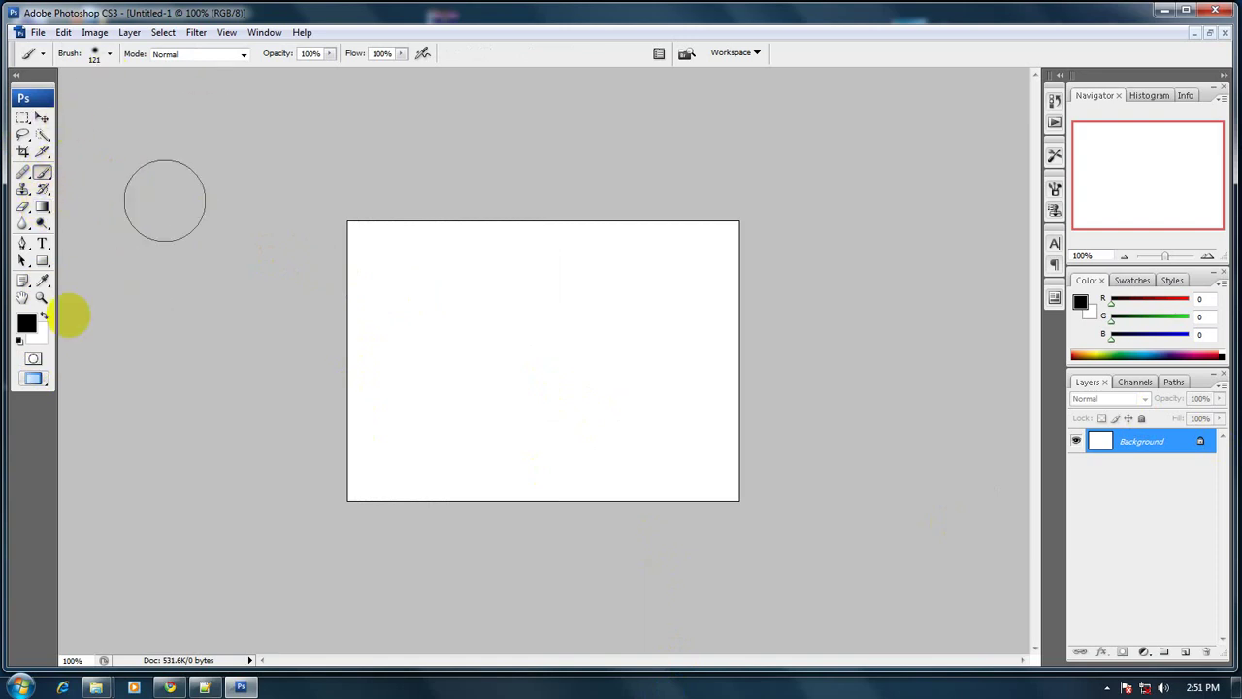
click(44, 206)
right_click(45, 207)
click(95, 222)
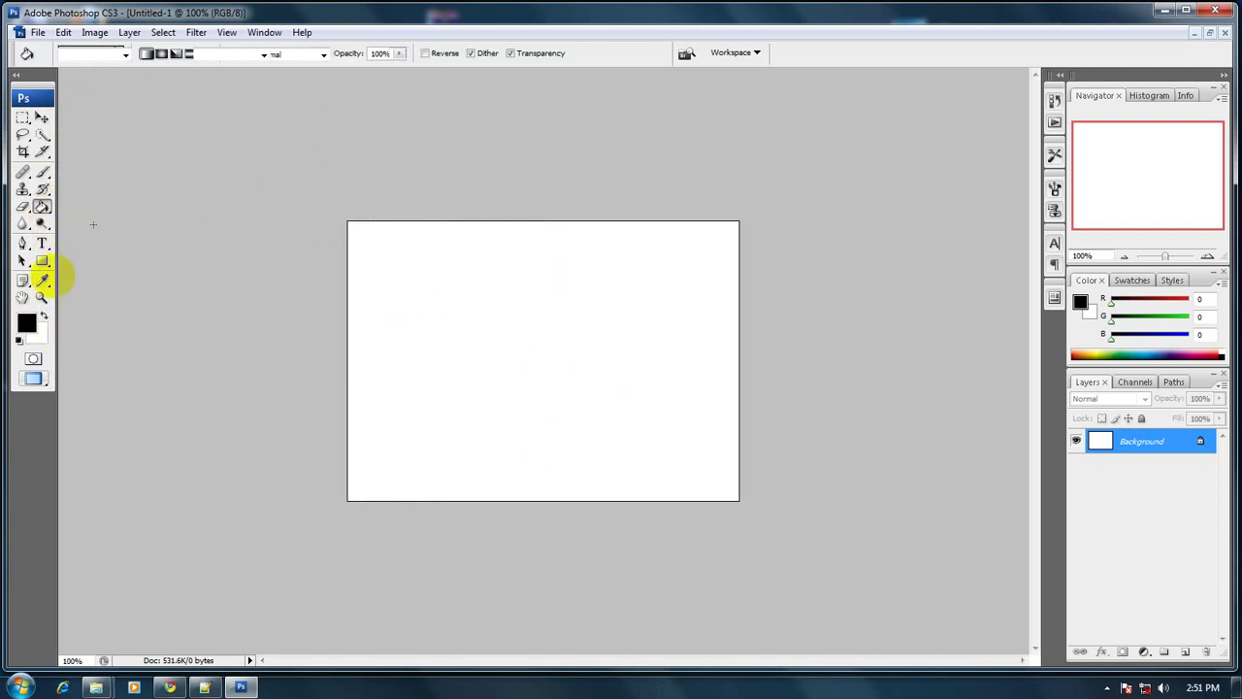
- Set the foreground color to dark red, #a61919
click(27, 321)
click(588, 238)
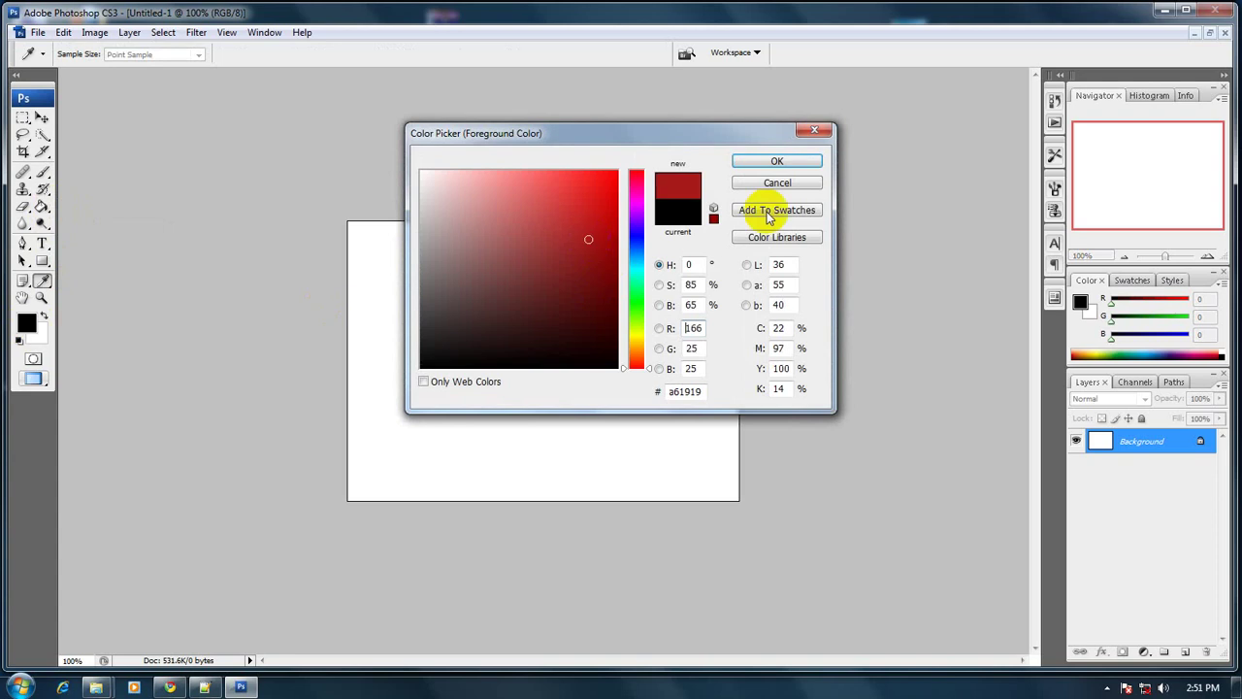
click(766, 162)
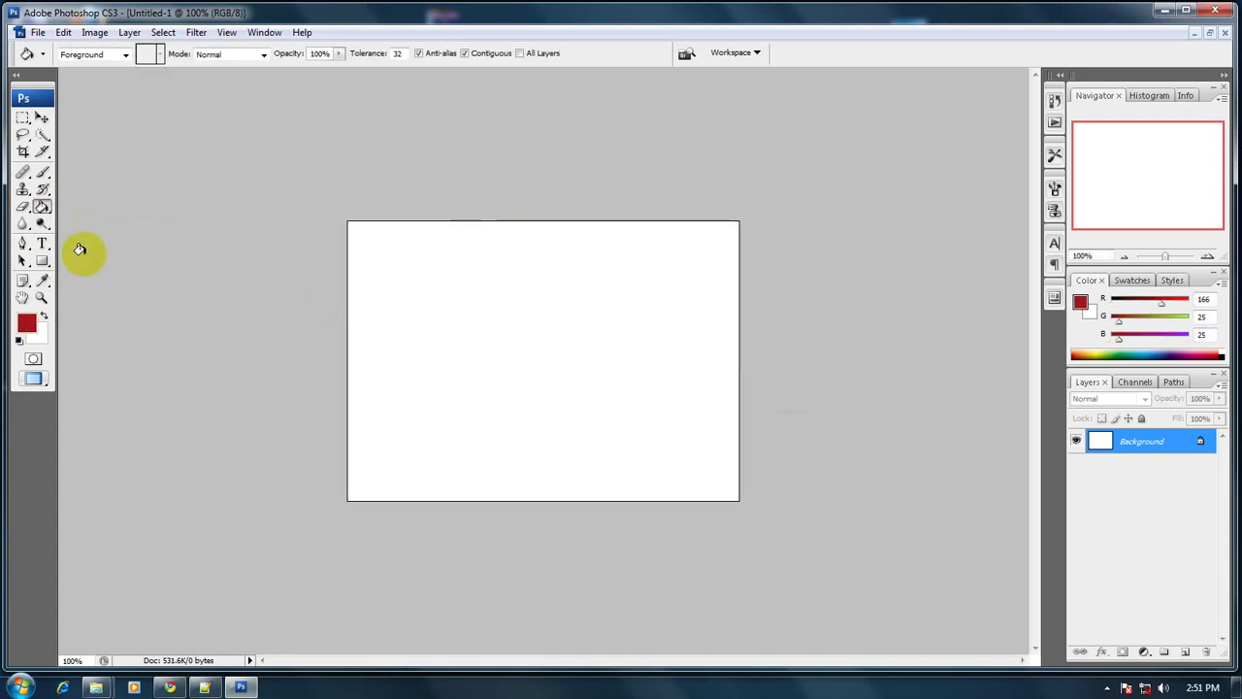
- Paint a trial red brush stroke across the middle of the canvas and undo it
click(42, 172)
mouse_move(454, 313)
mouse_down()
mouse_move(535, 363)
mouse_move(633, 277)
mouse_move(560, 361)
mouse_up()
key(ctrl+z)
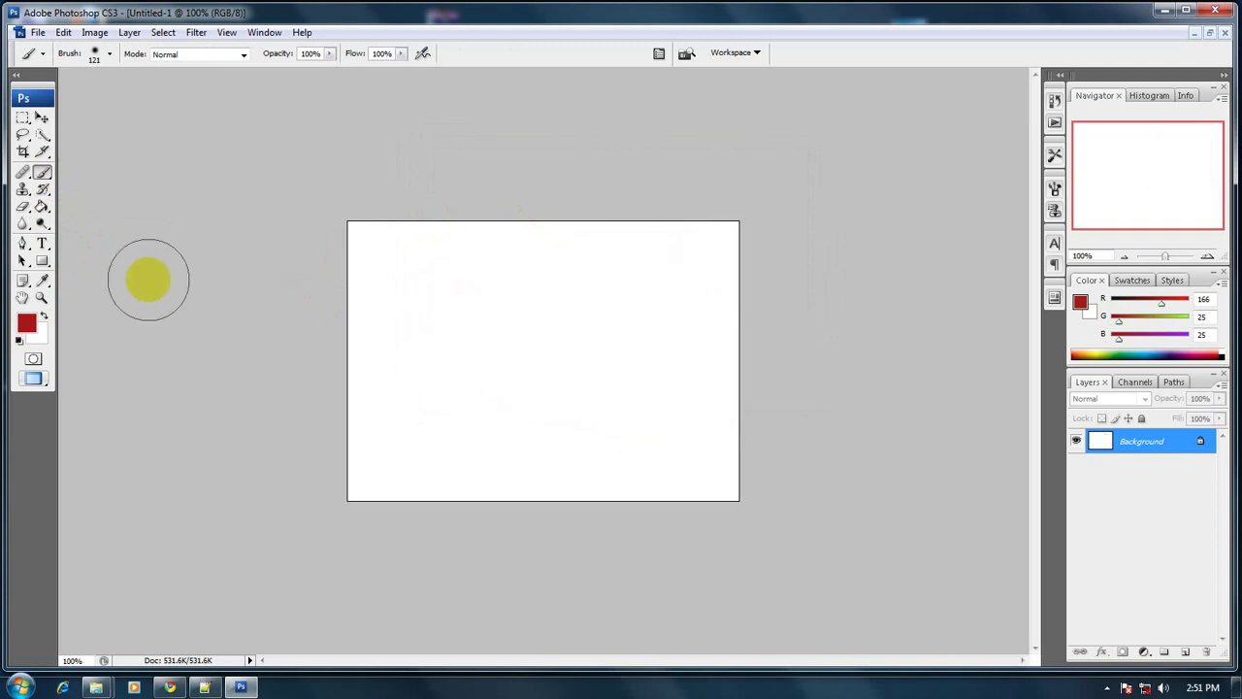
- Browse the brush presets, choose the 27 px spatter brush and stamp it once in the canvas's upper-left area
click(33, 169)
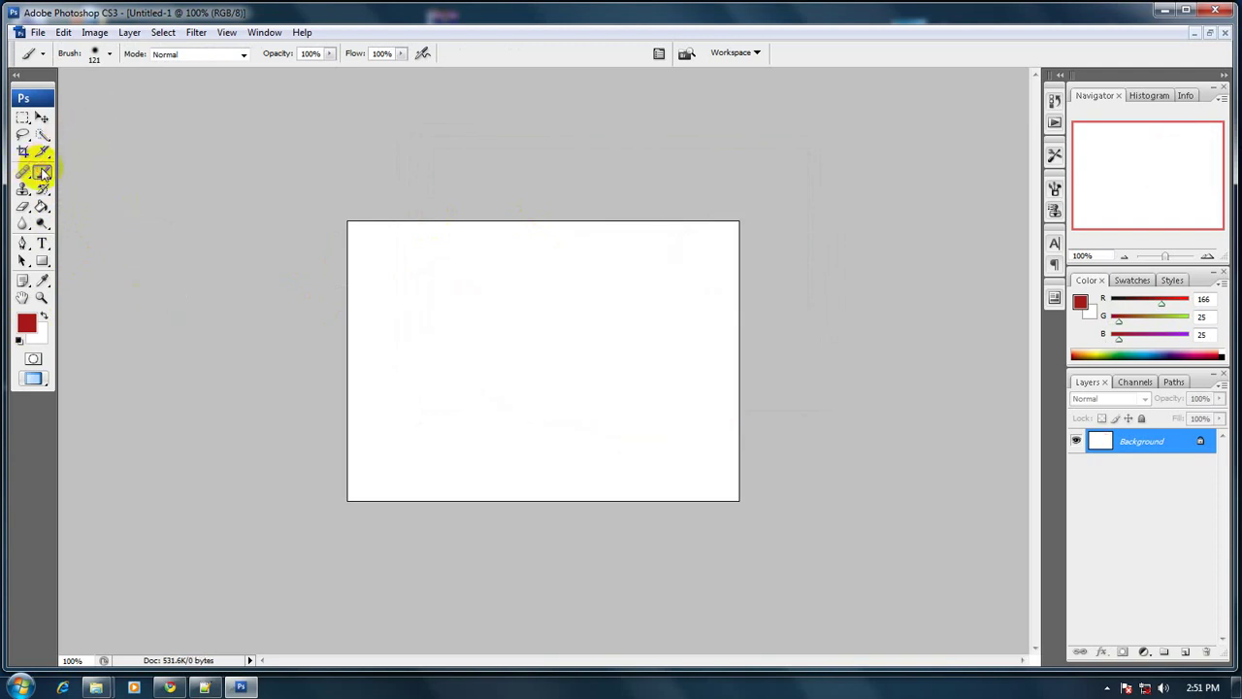
click(110, 54)
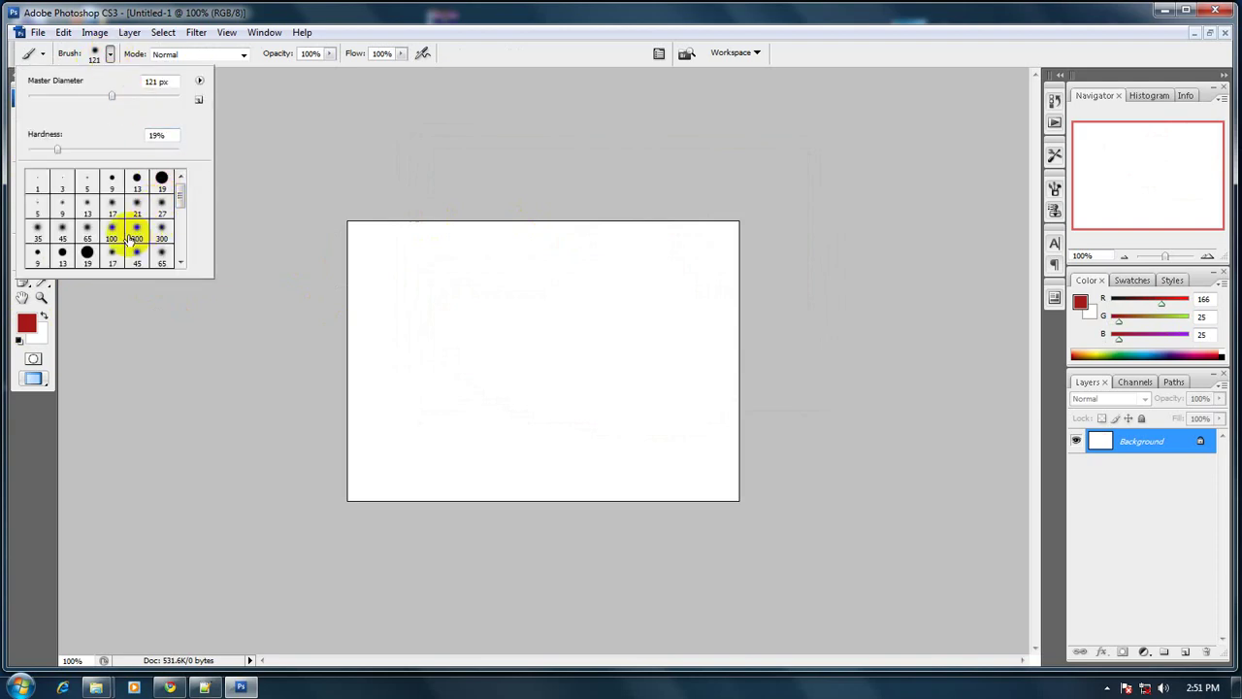
scroll(133, 247, down, 1)
scroll(131, 257, down, 2)
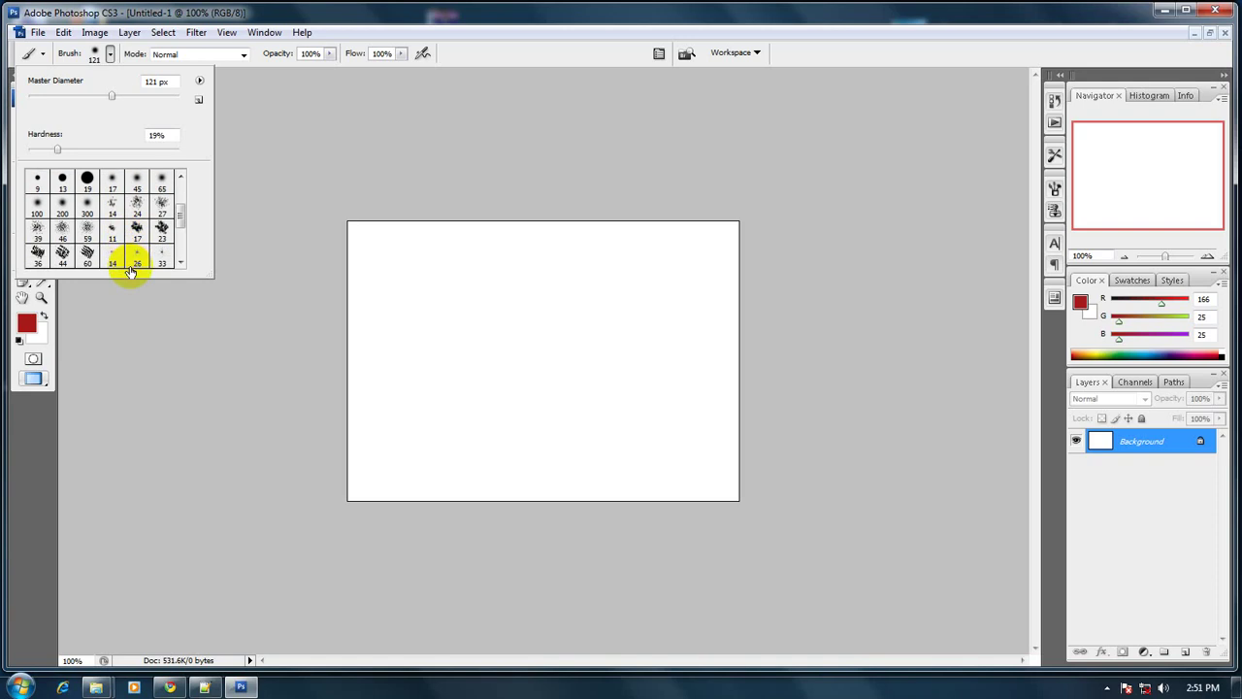
scroll(136, 260, up, 3)
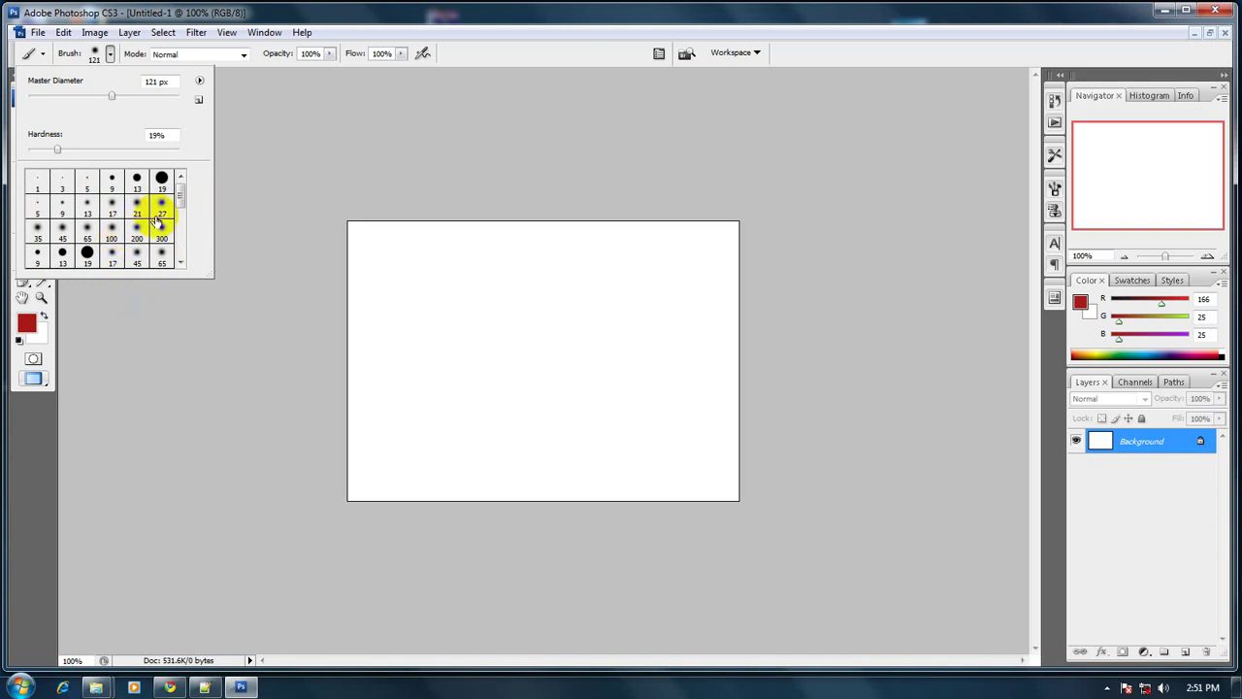
scroll(120, 257, down, 2)
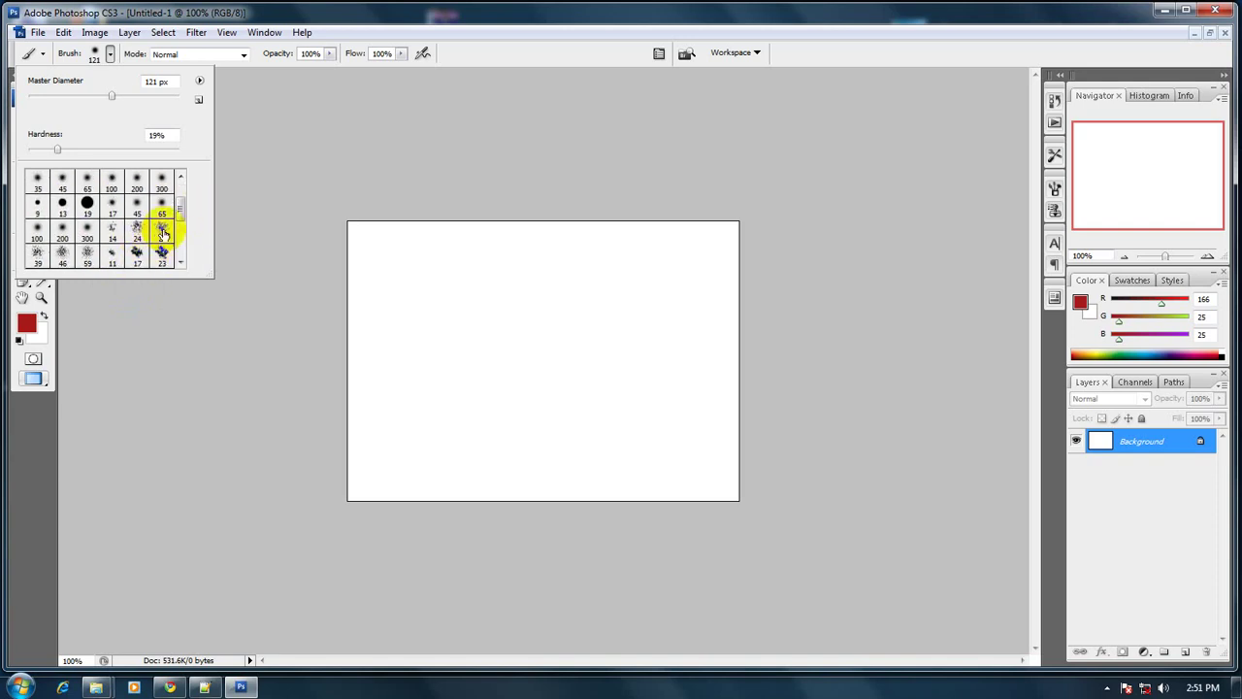
click(161, 217)
click(430, 285)
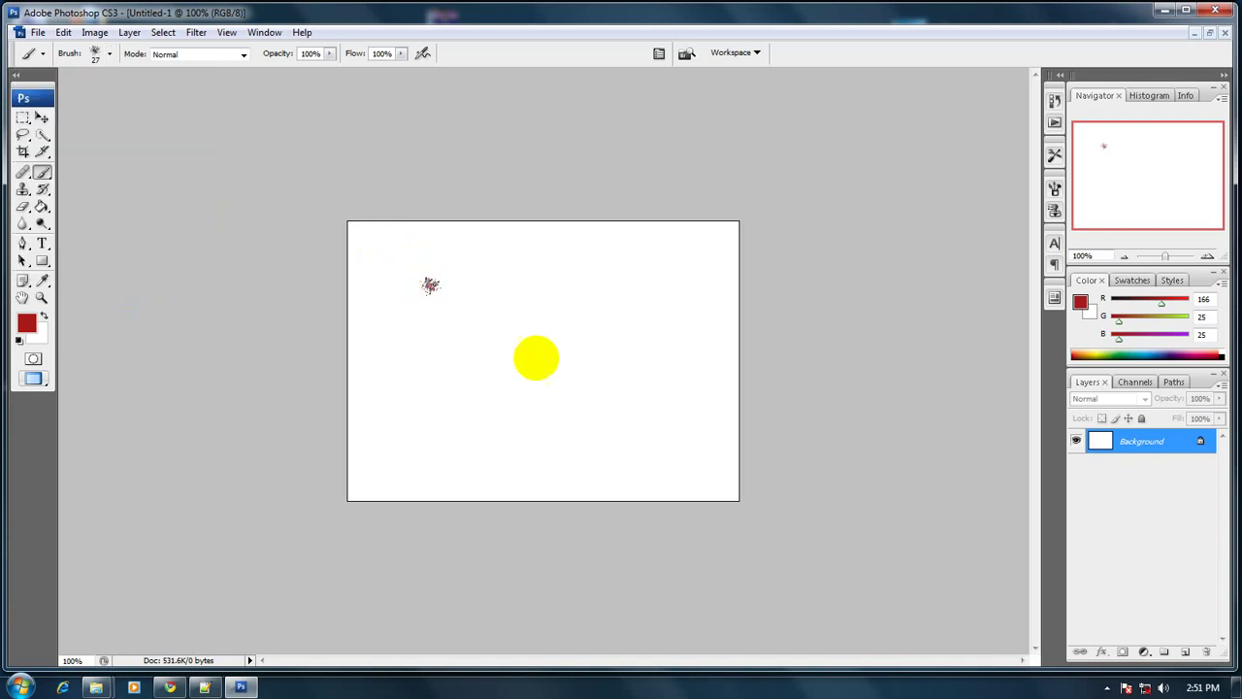
- Choose the 74 px maple leaf brush preset and paint scattered red leaves over the canvas
click(110, 59)
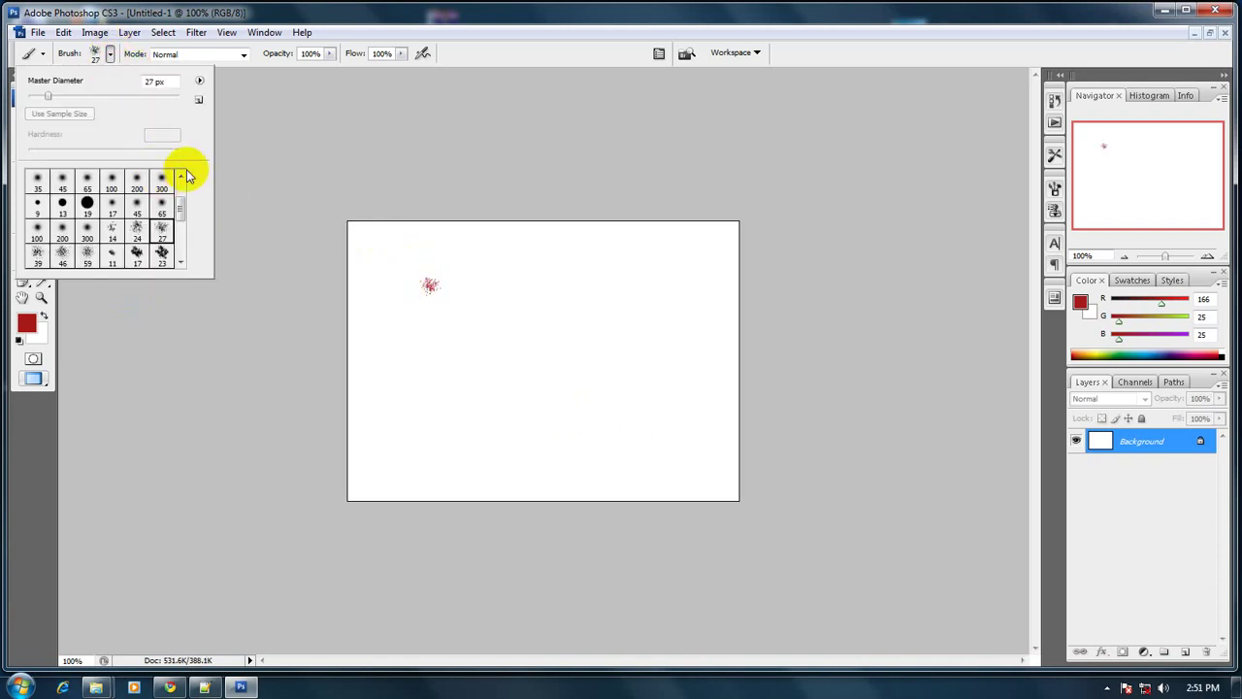
scroll(158, 233, down, 2)
scroll(160, 245, down, 1)
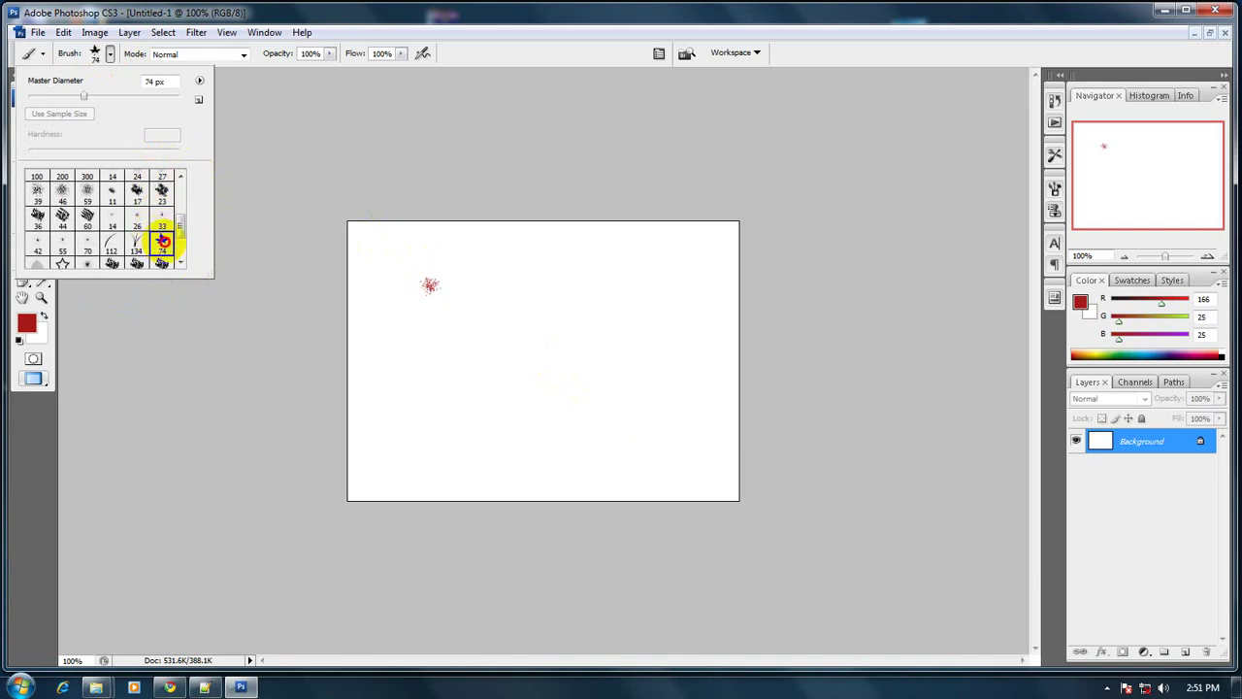
double_click(161, 245)
mouse_move(611, 377)
mouse_down()
mouse_move(660, 305)
mouse_move(482, 372)
mouse_move(572, 449)
mouse_up()
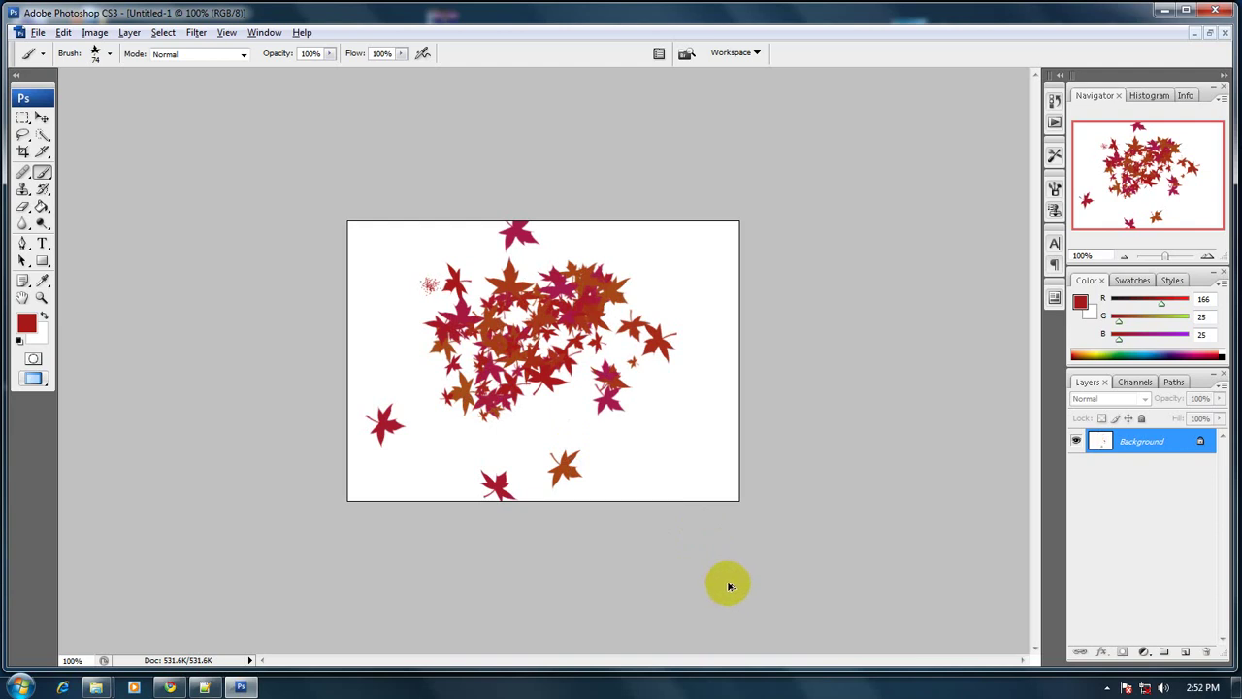
- Undo the maple leaf painting and the spatter stamp
key(ctrl+alt+z)
key(ctrl+alt+z)
key(ctrl+alt+z)
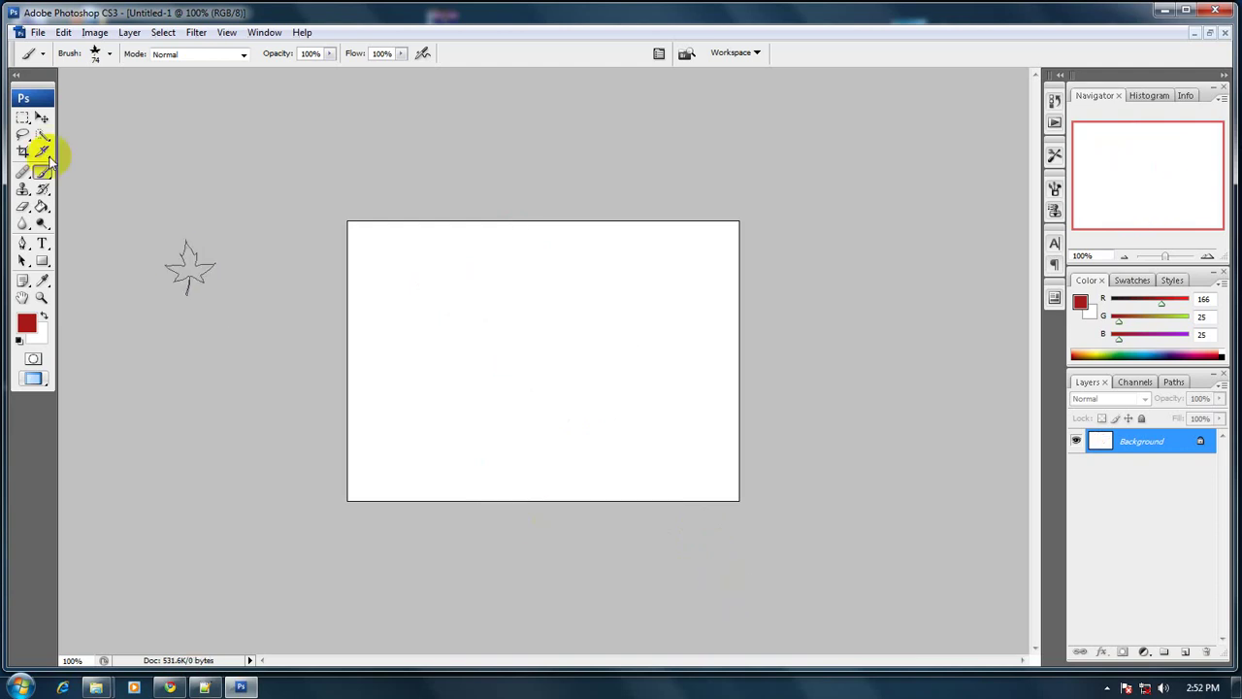
- Set the foreground color to green, #108400
click(110, 53)
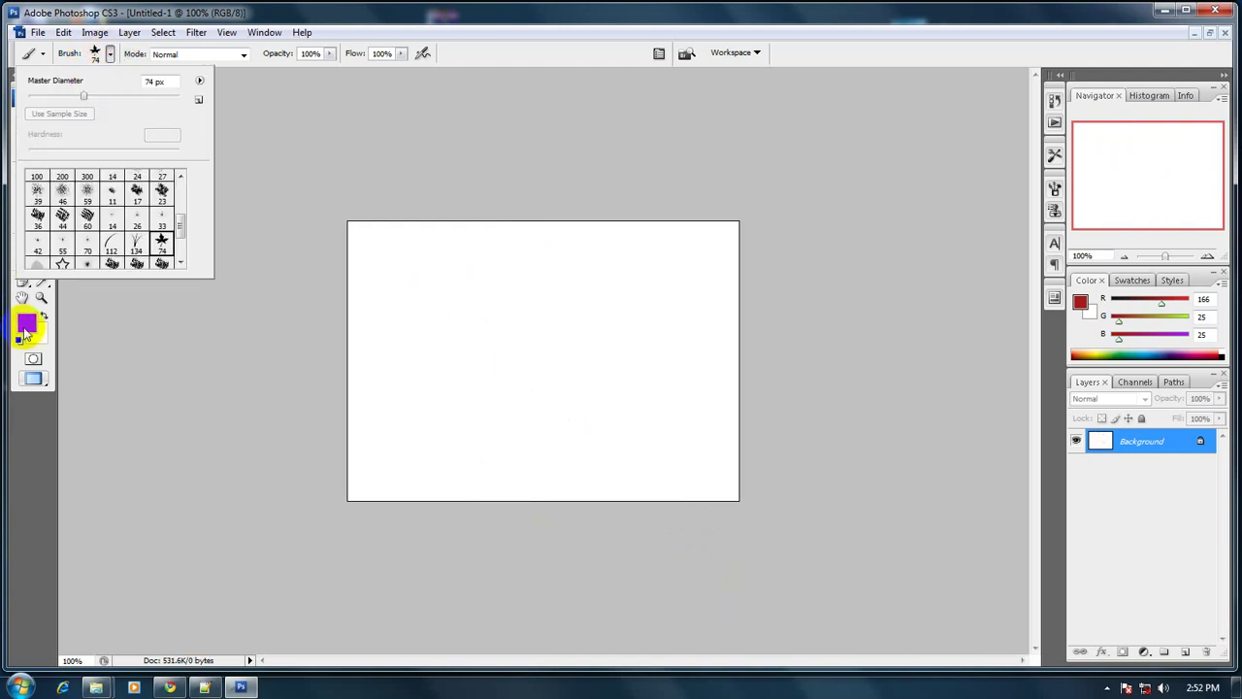
click(25, 324)
click(25, 324)
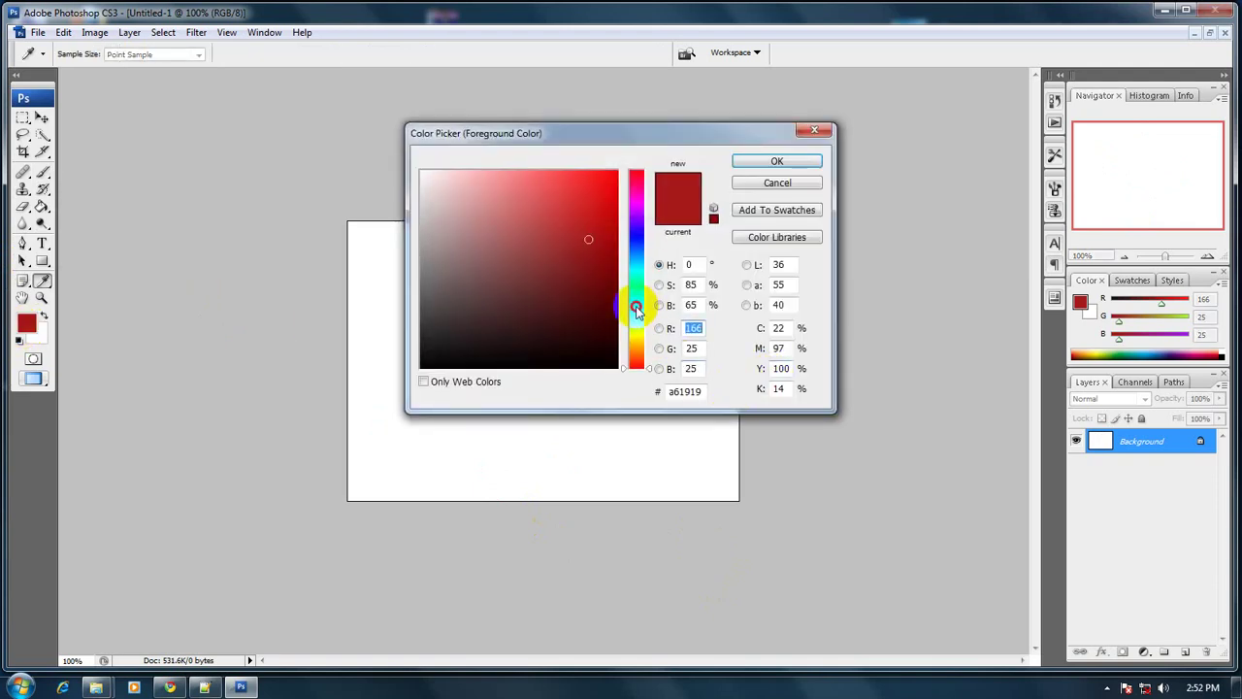
click(636, 307)
drag(554, 239, 626, 262)
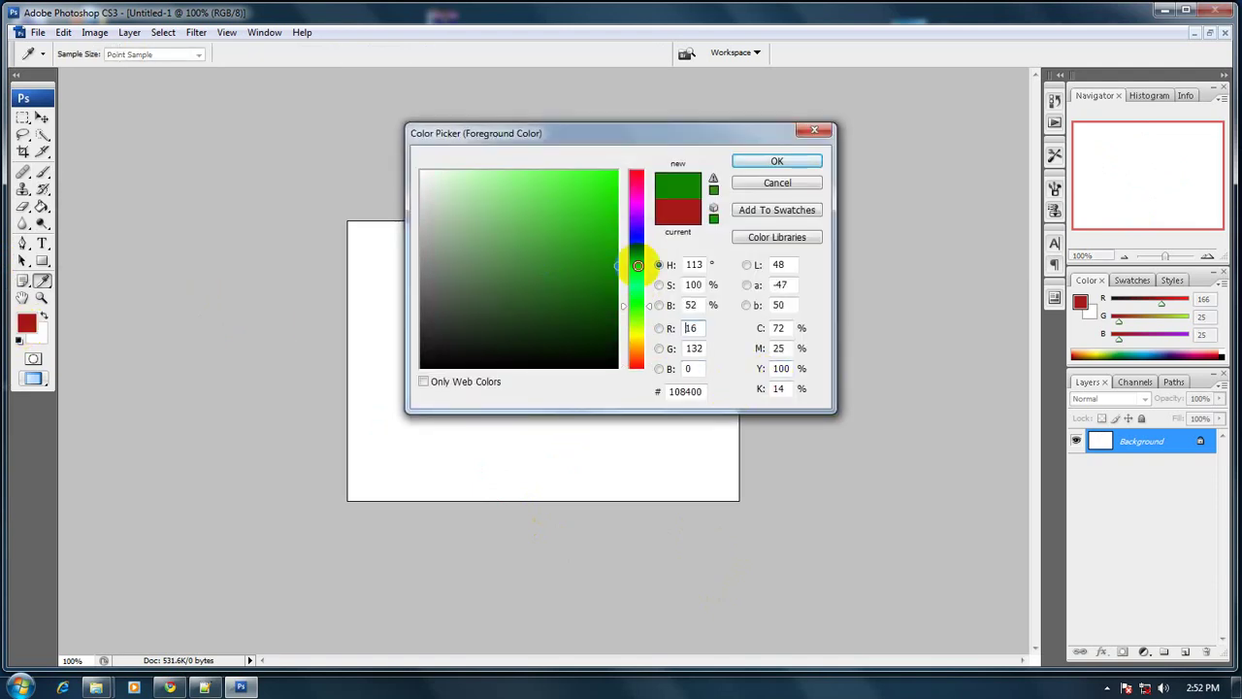
click(766, 161)
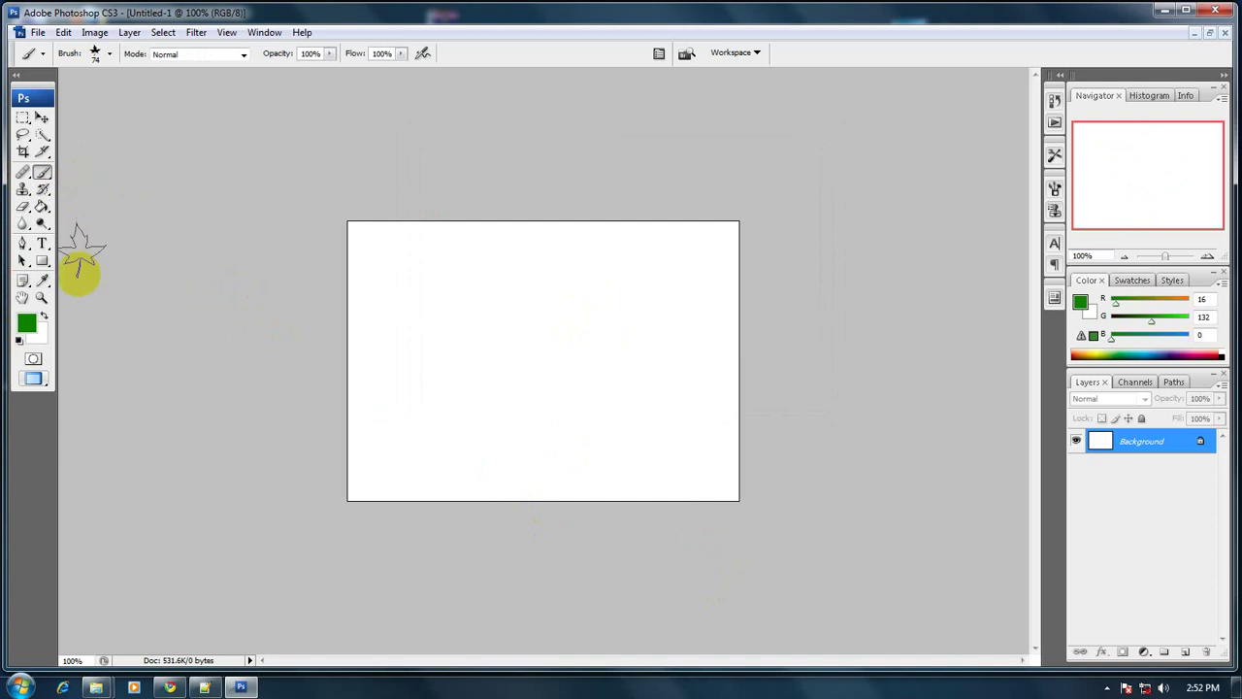
- Set the background color to very dark green, #112a0c
click(39, 335)
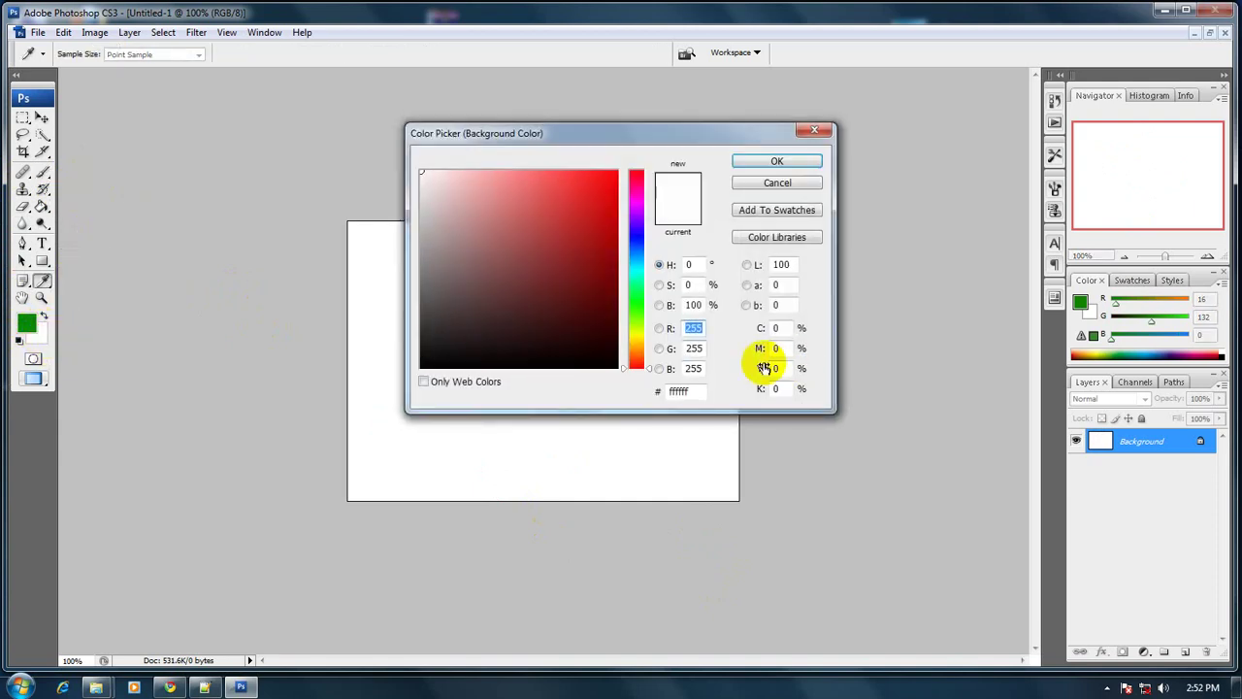
click(643, 309)
mouse_move(554, 297)
mouse_down()
mouse_move(585, 333)
mouse_move(574, 272)
mouse_move(562, 335)
mouse_up()
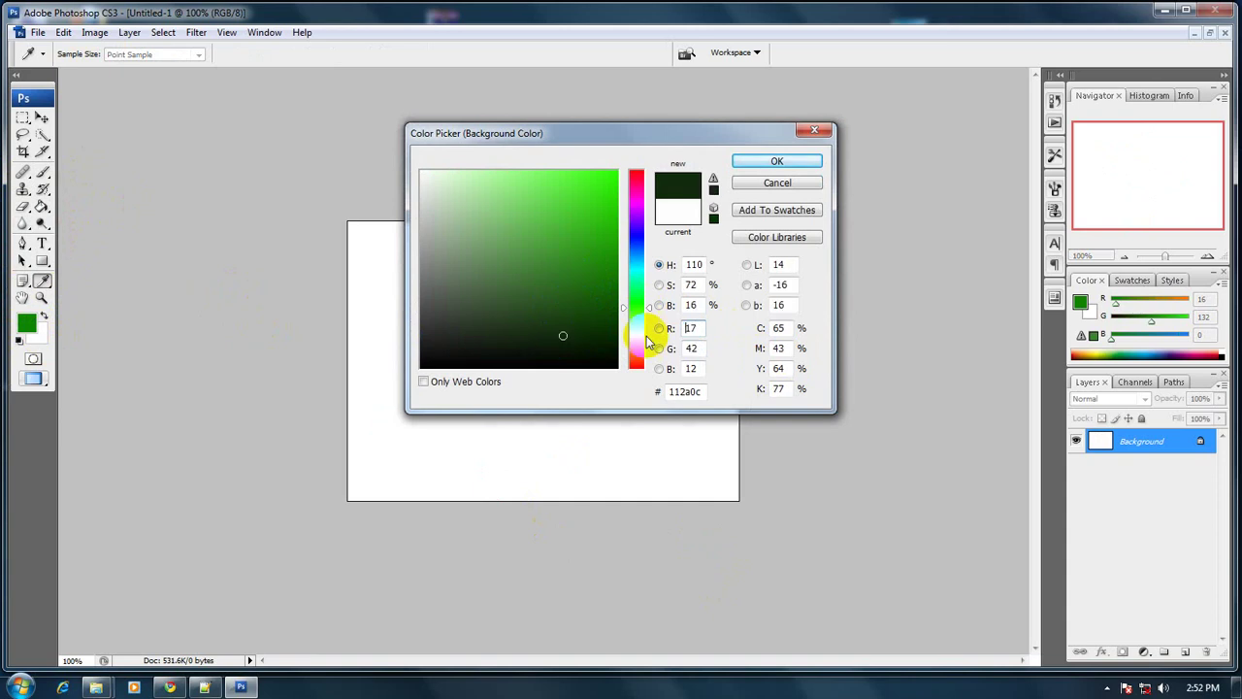
click(776, 161)
- Choose the 134 px grass brush preset and paint a dense strip of grass along the canvas's bottom edge
key(b)
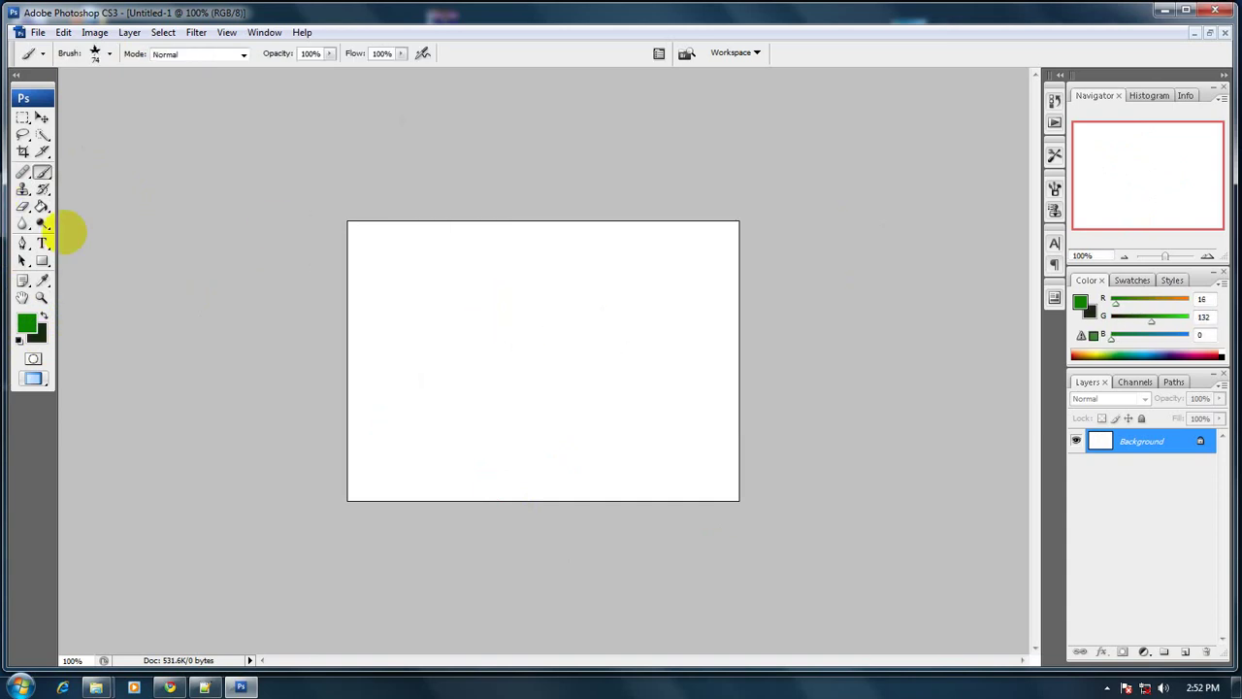
click(107, 56)
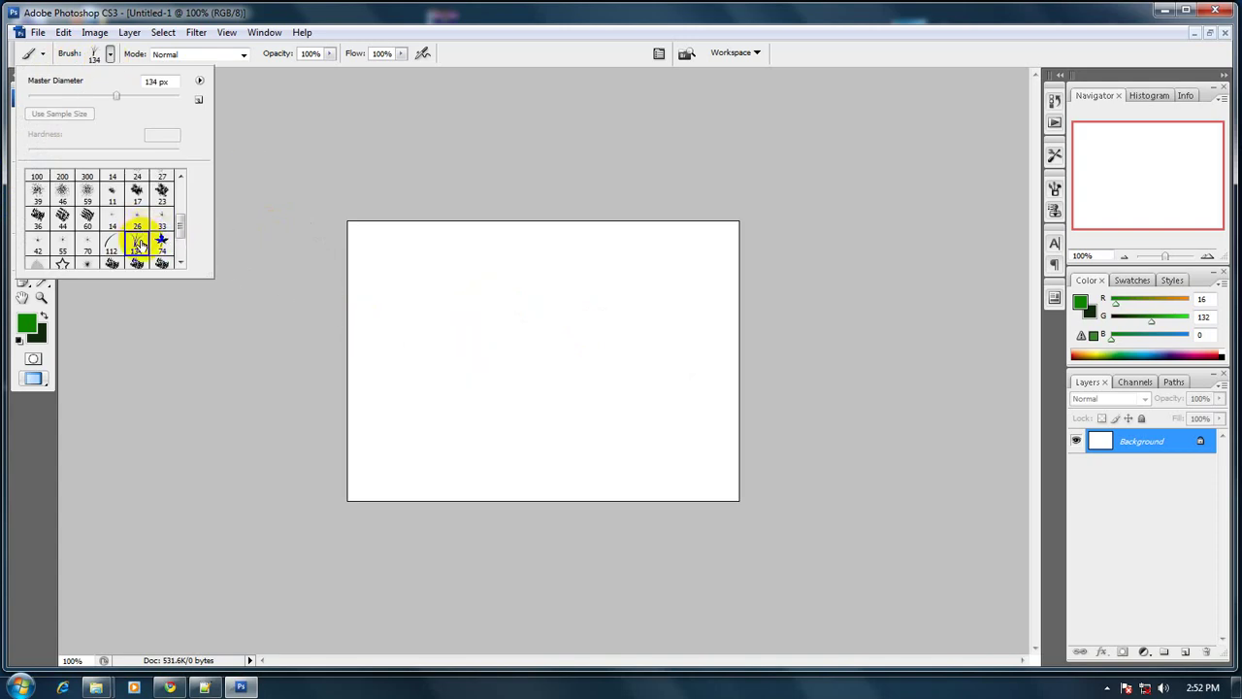
double_click(140, 242)
mouse_move(388, 444)
mouse_down()
mouse_move(711, 457)
mouse_move(379, 457)
mouse_move(676, 481)
mouse_move(363, 485)
mouse_move(787, 493)
mouse_move(380, 495)
mouse_move(752, 495)
mouse_move(353, 481)
mouse_move(729, 481)
mouse_move(351, 477)
mouse_up()
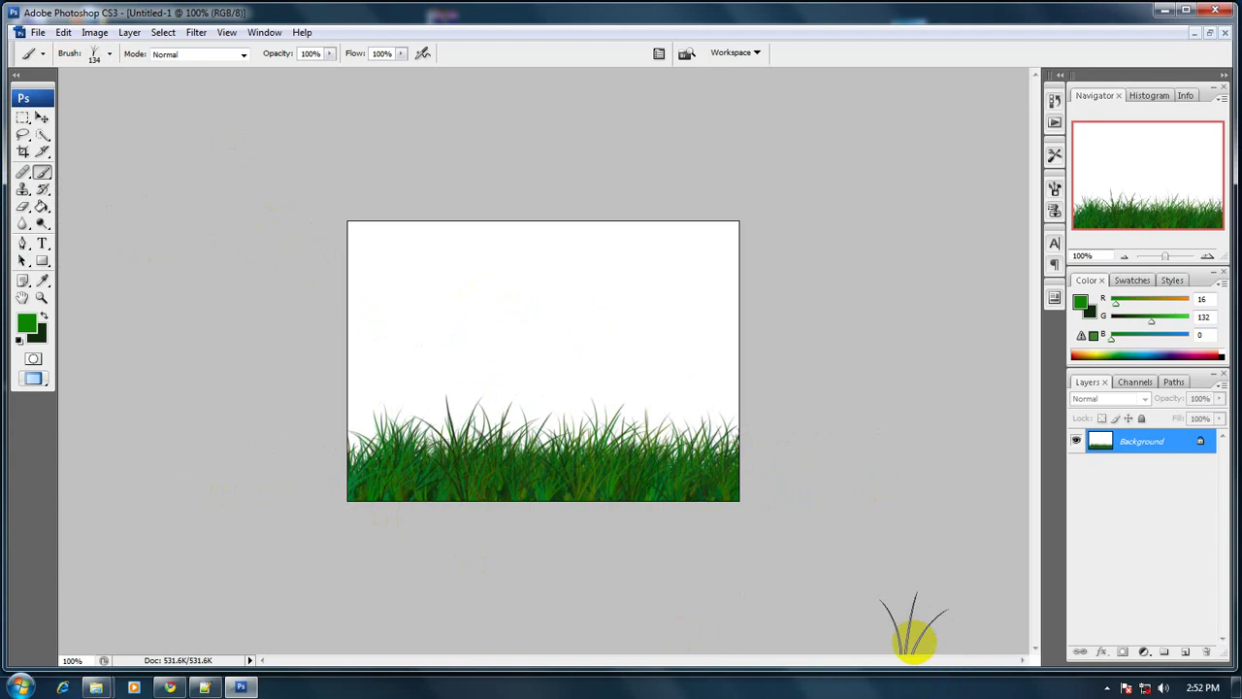
click(550, 479)
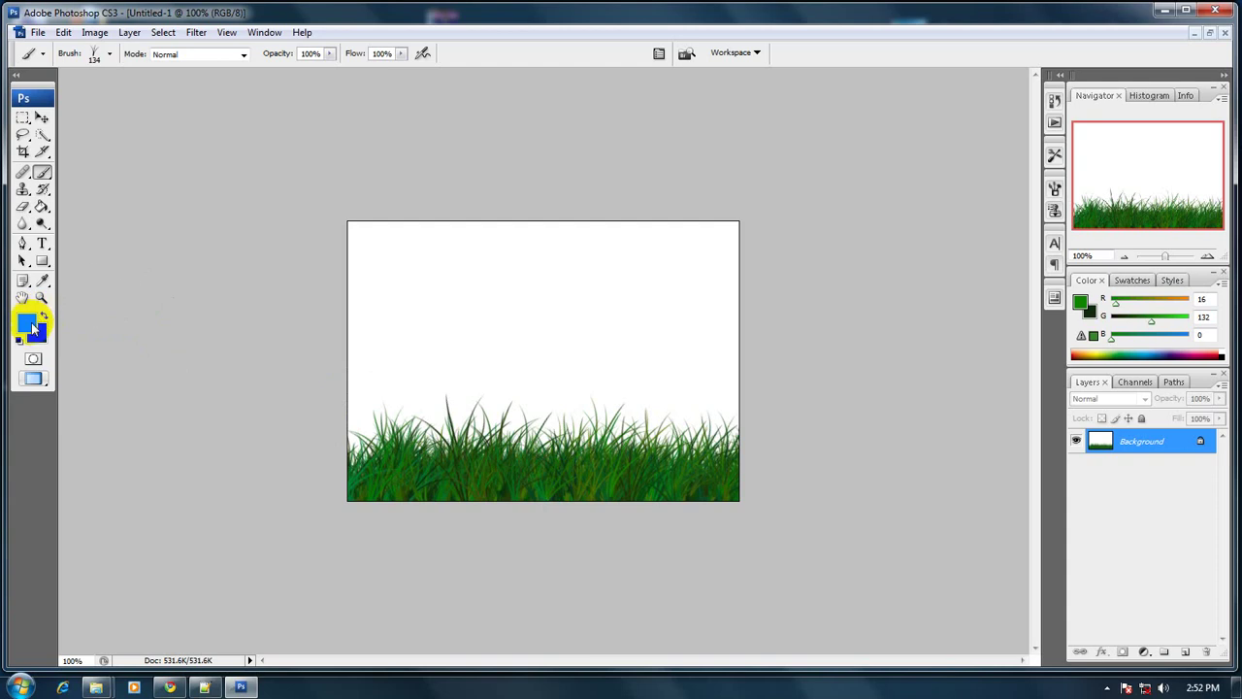
- Set the foreground color to pink, #f540f3
click(32, 320)
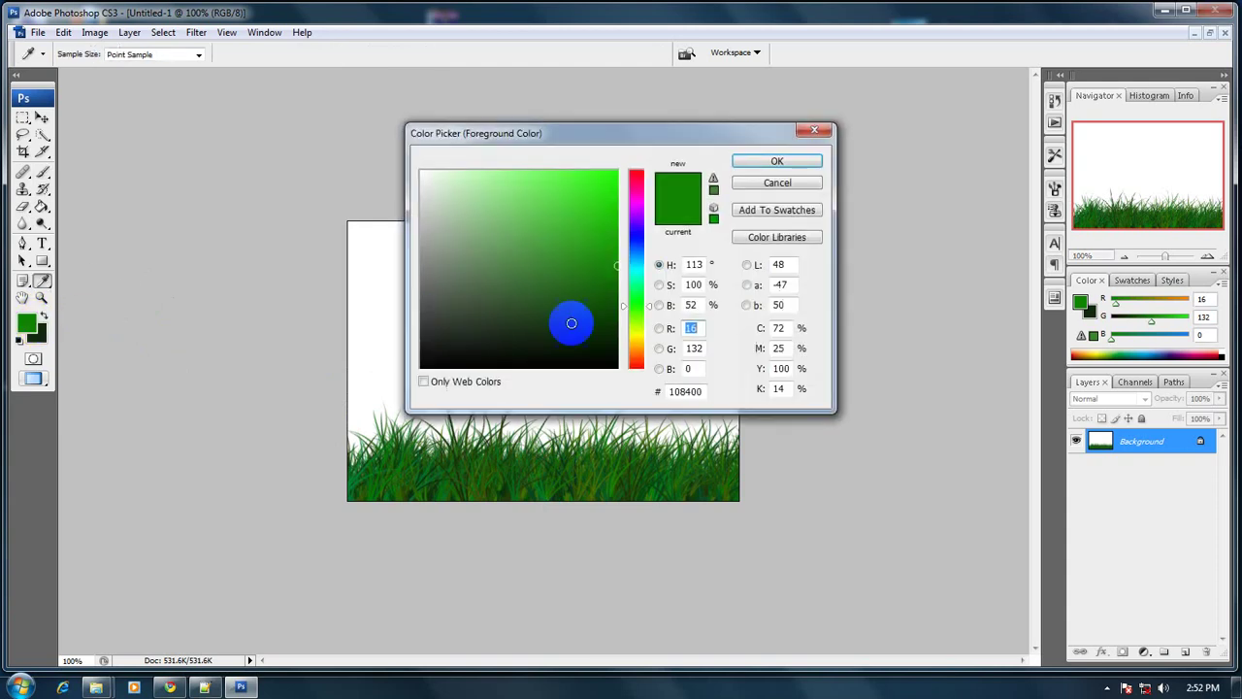
click(558, 238)
click(637, 204)
click(565, 178)
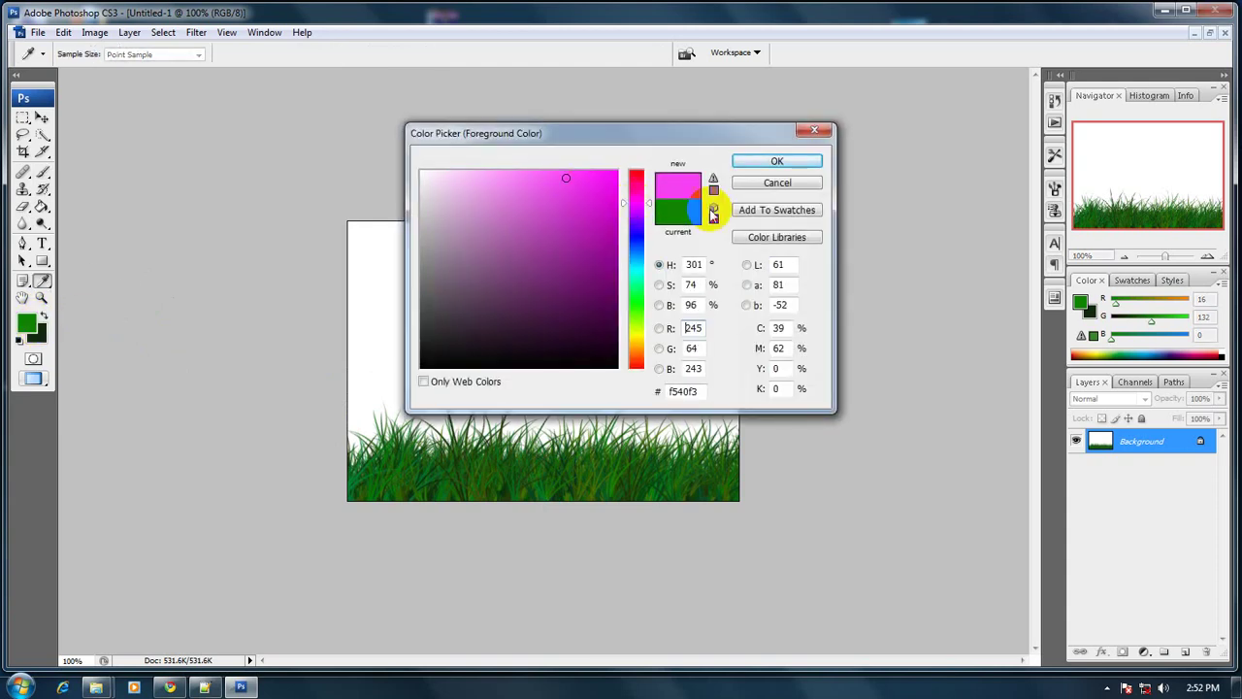
click(777, 161)
- Paint dense pink and purple grass over the green strip across the lower half of the canvas with the 134 px grass brush
key(b)
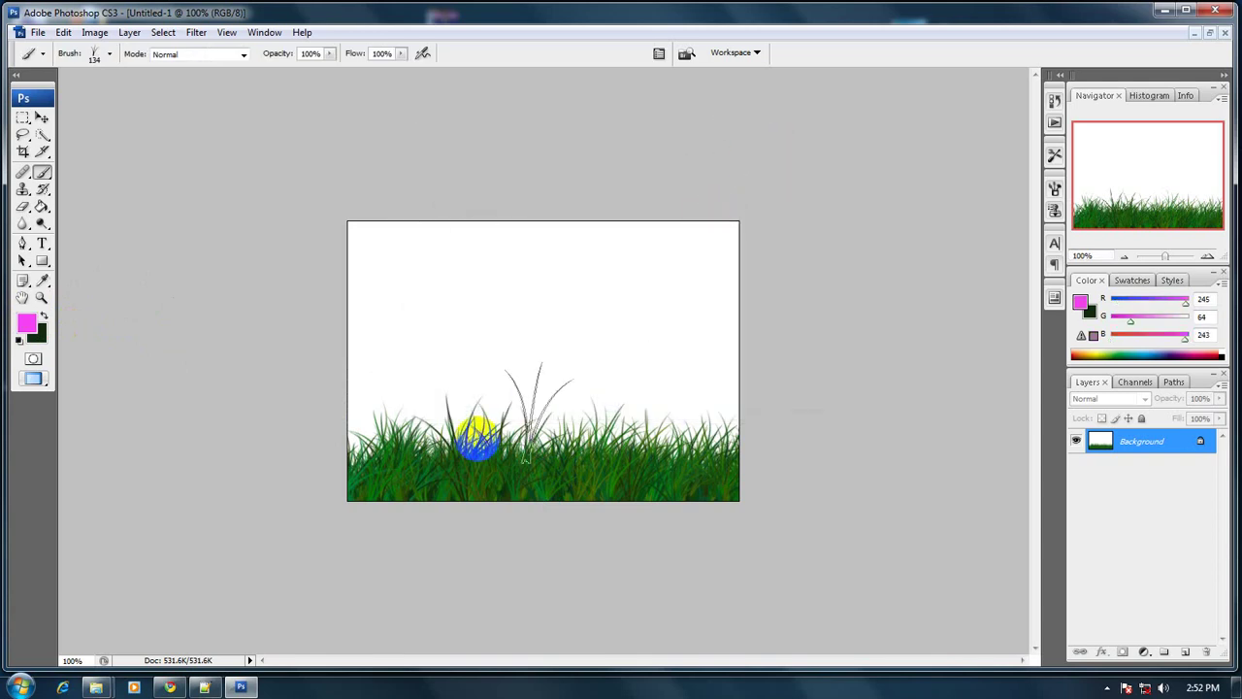
drag(407, 463, 542, 517)
mouse_move(740, 510)
mouse_down()
mouse_move(433, 456)
mouse_move(654, 473)
mouse_move(698, 445)
mouse_move(358, 402)
mouse_move(702, 414)
mouse_move(432, 415)
mouse_move(373, 431)
mouse_move(802, 452)
mouse_move(343, 412)
mouse_move(512, 438)
mouse_move(392, 434)
mouse_move(321, 454)
mouse_move(372, 475)
mouse_move(555, 475)
mouse_move(703, 501)
mouse_move(609, 496)
mouse_move(712, 497)
mouse_move(527, 459)
mouse_move(751, 473)
mouse_move(678, 475)
mouse_move(670, 510)
mouse_up()
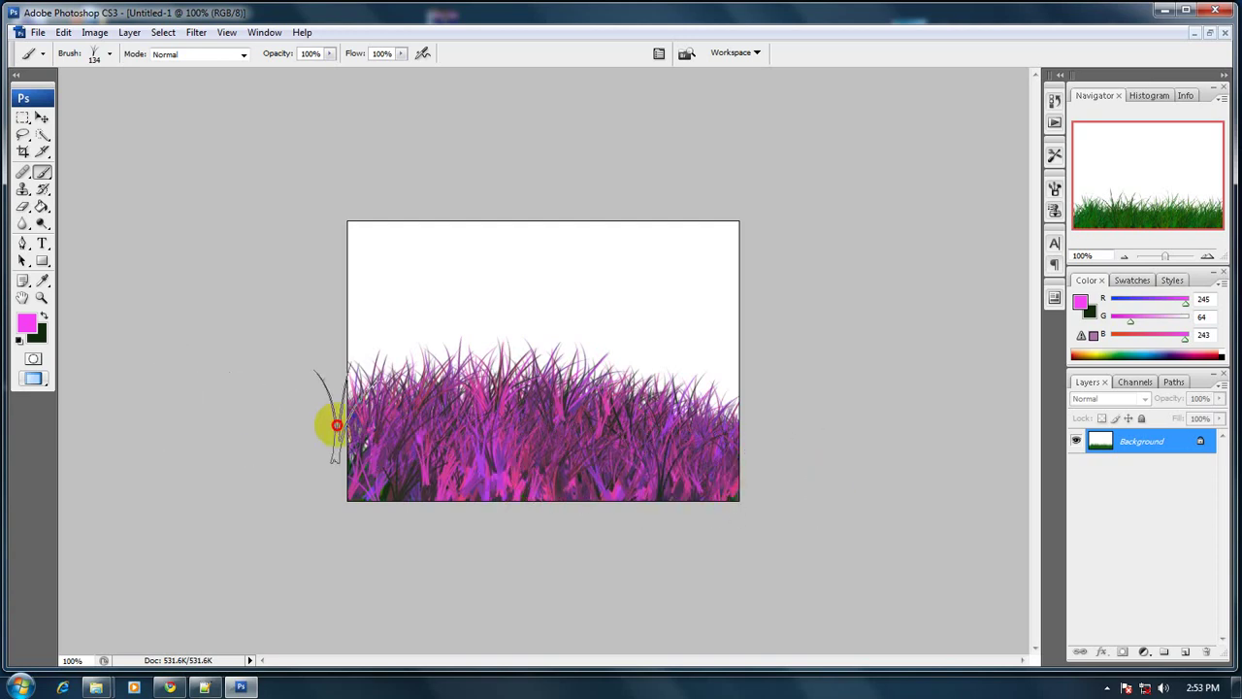
drag(241, 436, 244, 430)
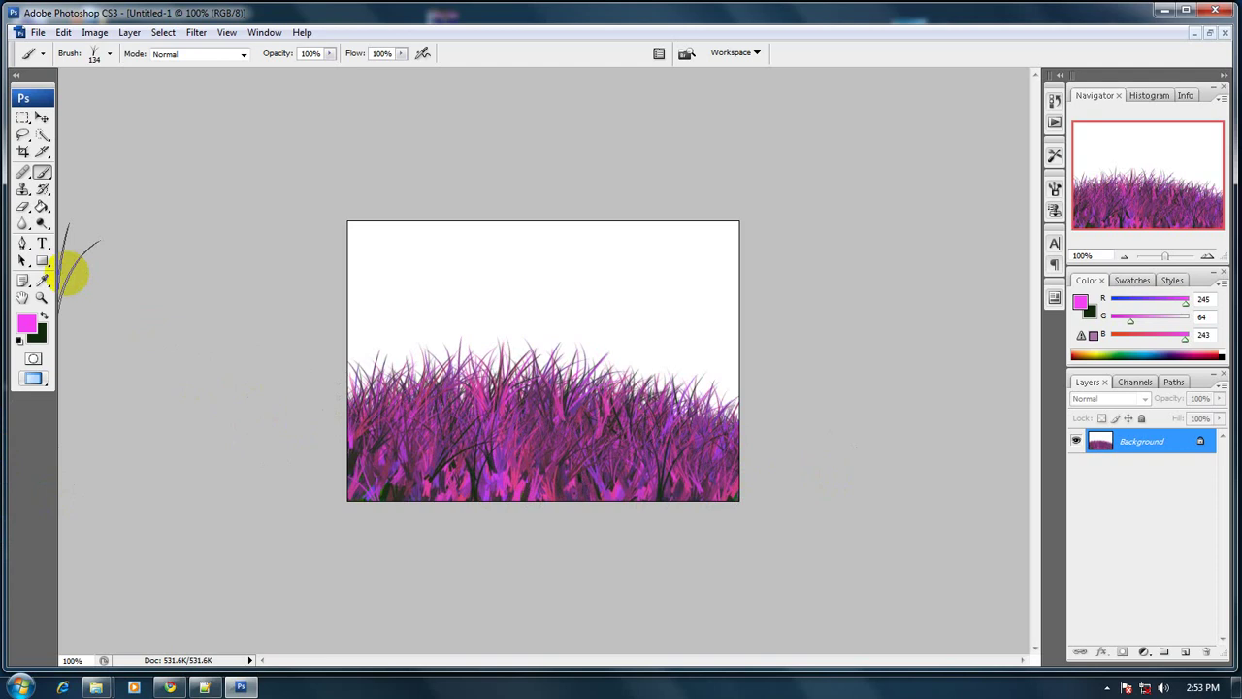
click(42, 172)
click(97, 172)
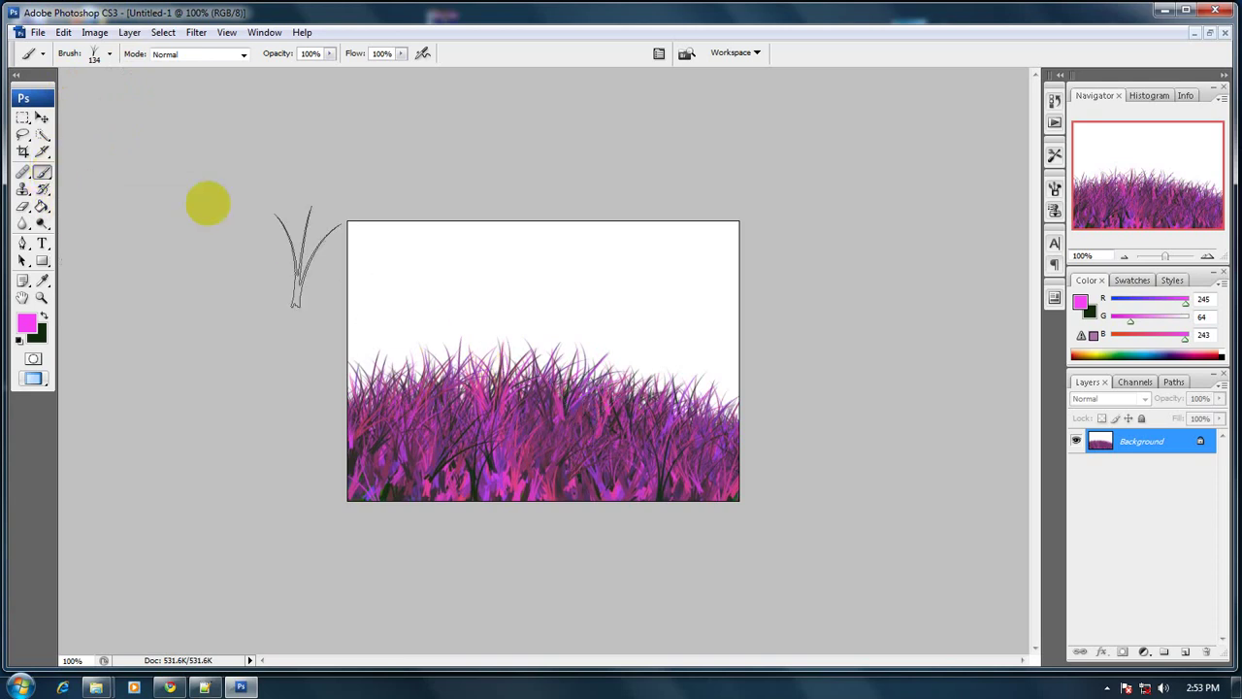
click(39, 170)
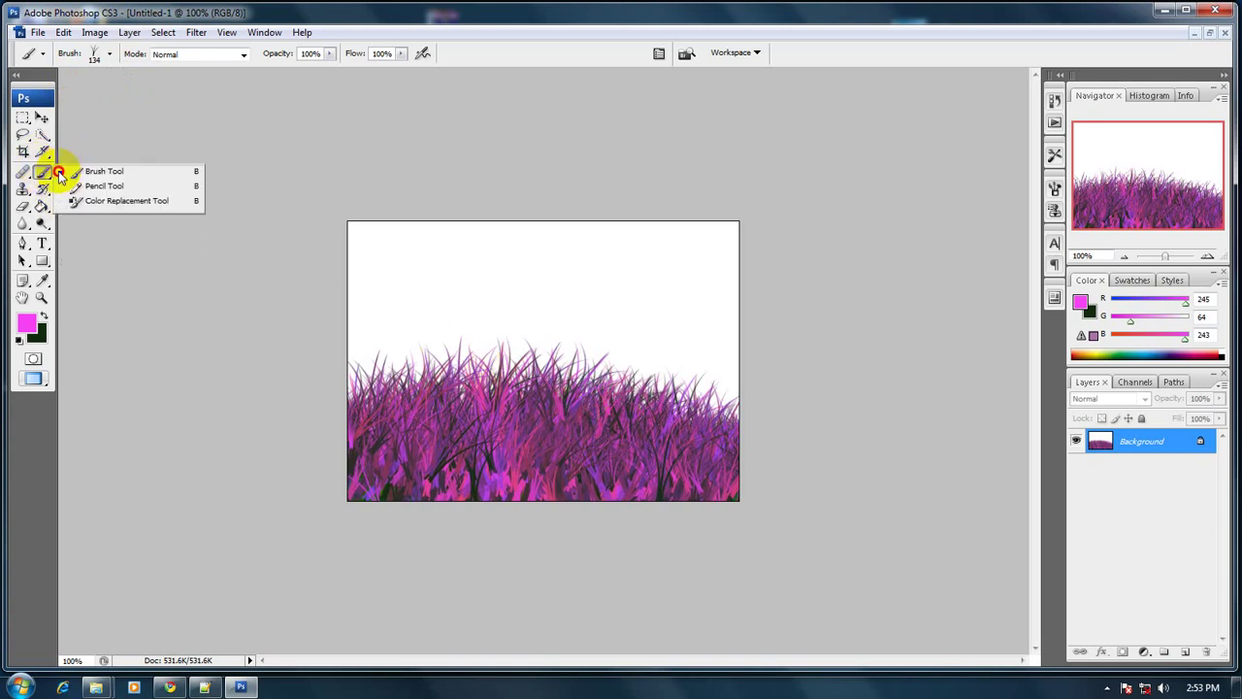
click(116, 172)
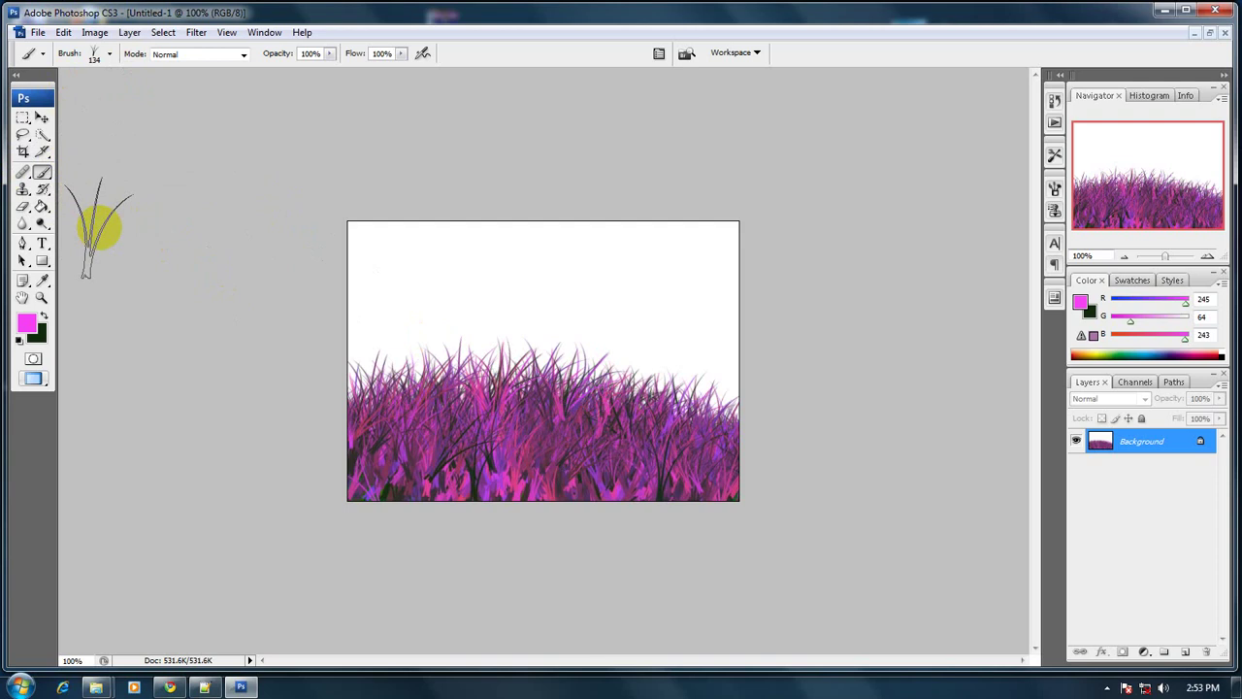
drag(41, 171, 85, 182)
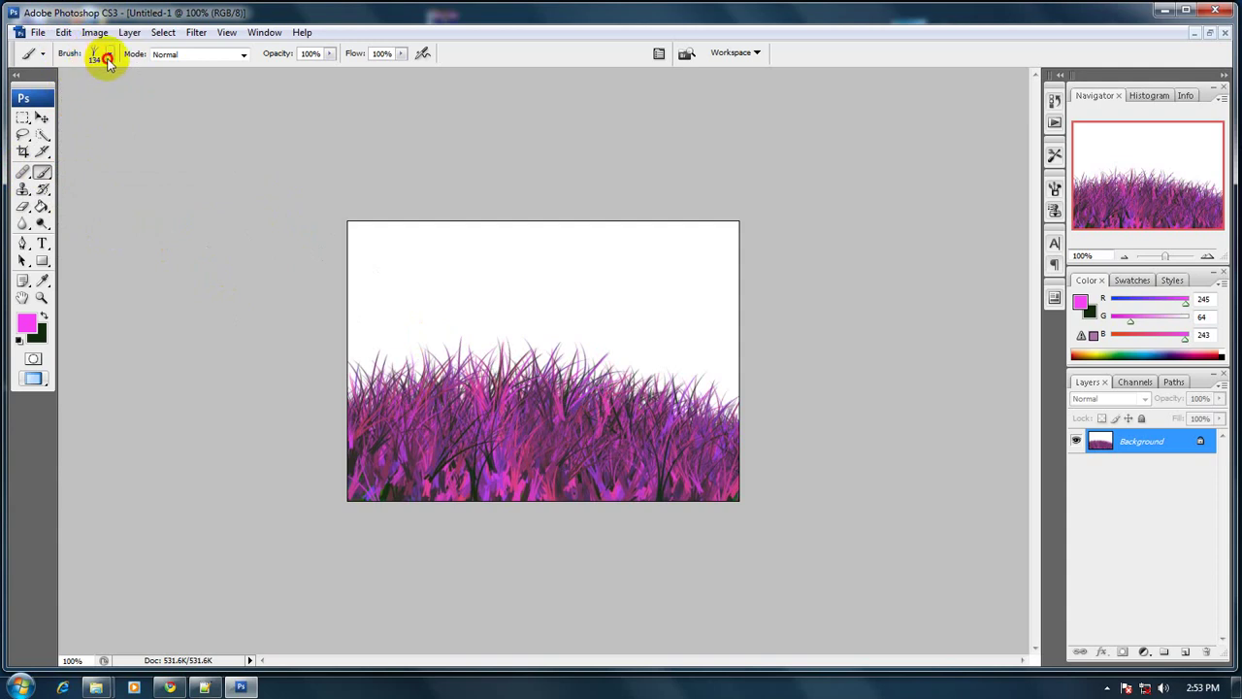
- Replace the current brush presets with the Calligraphic Brushes set
click(110, 53)
scroll(152, 230, up, 1)
scroll(143, 257, up, 1)
scroll(143, 260, up, 1)
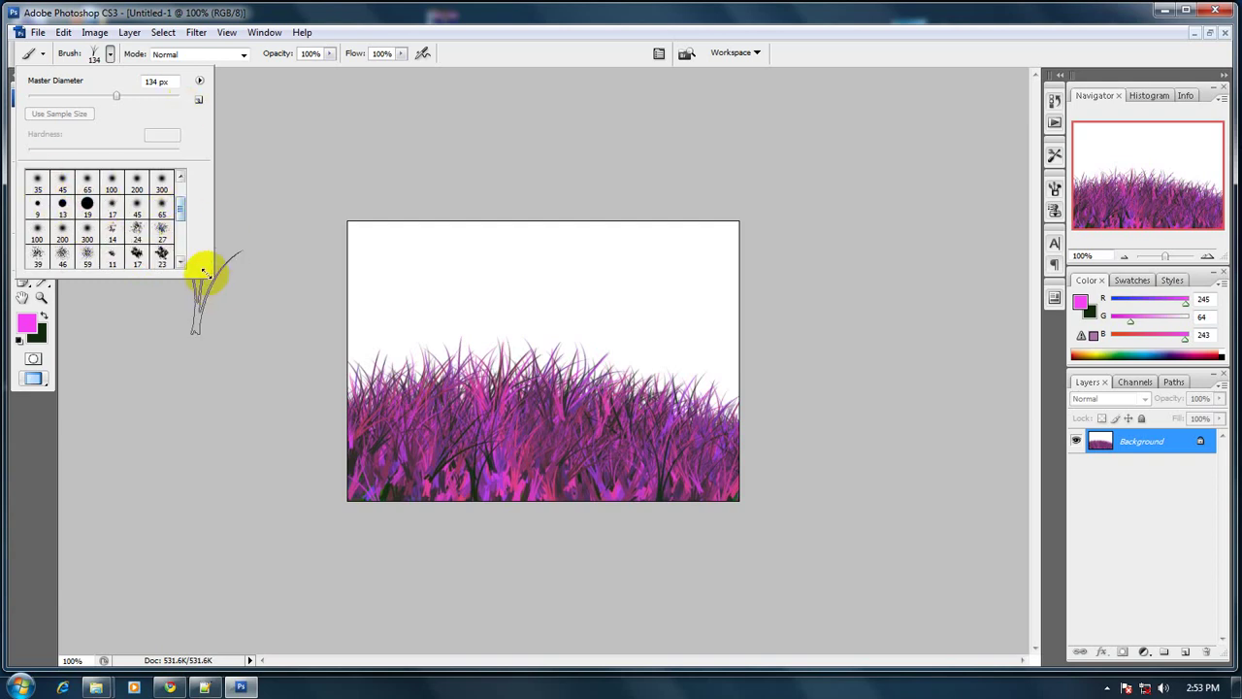
click(199, 80)
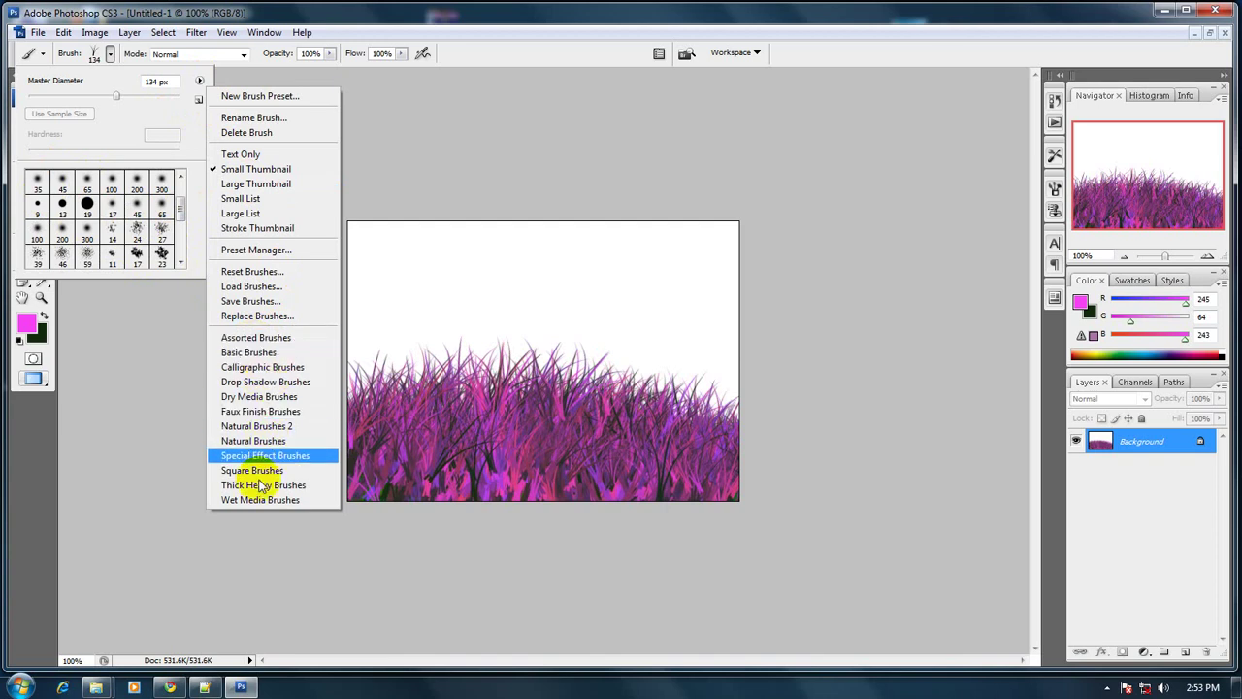
click(248, 369)
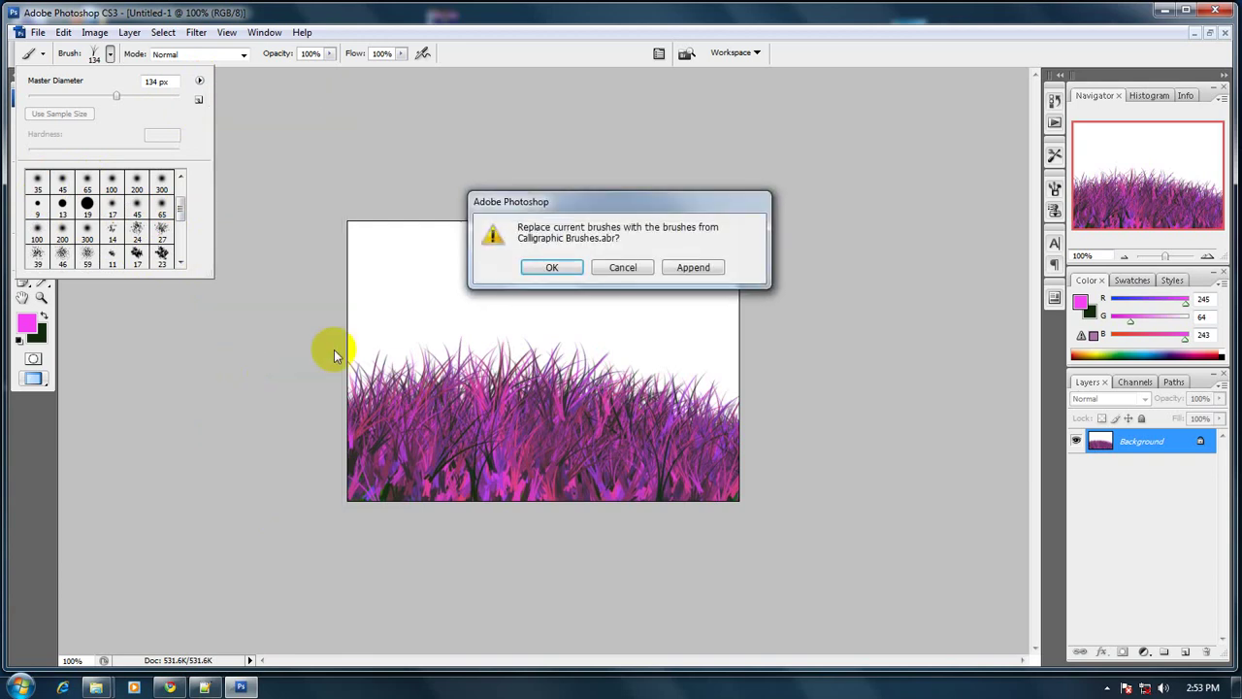
click(551, 266)
- Choose the 35 px calligraphic brush and paint a freehand looping pink stroke in the white area above the grass
click(62, 229)
mouse_move(444, 258)
mouse_down()
mouse_move(515, 313)
mouse_move(762, 335)
mouse_up()
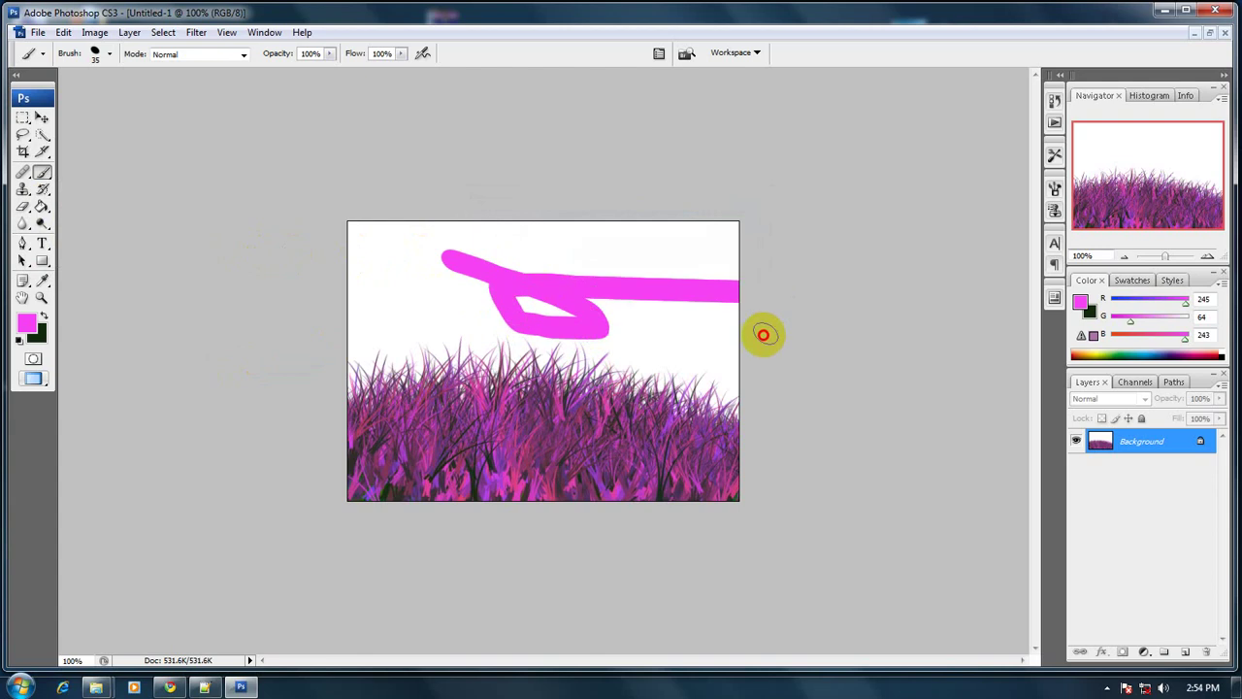
click(648, 318)
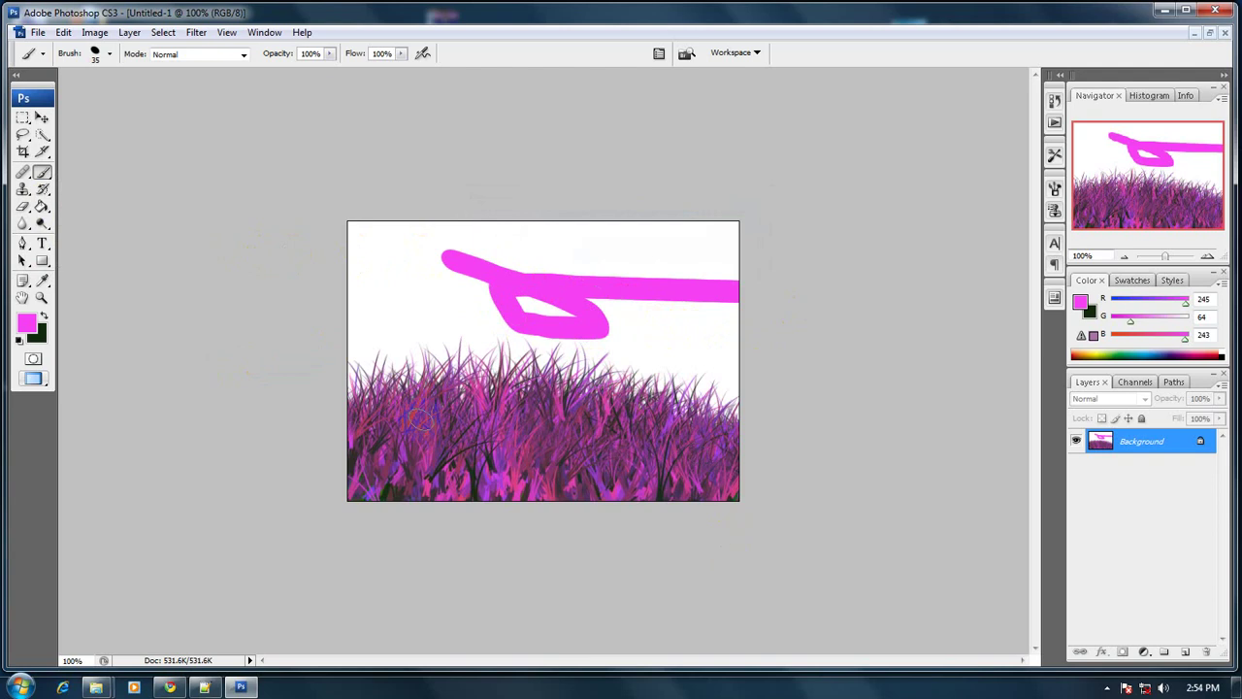
- Open the Windows list of all installed programs
click(32, 687)
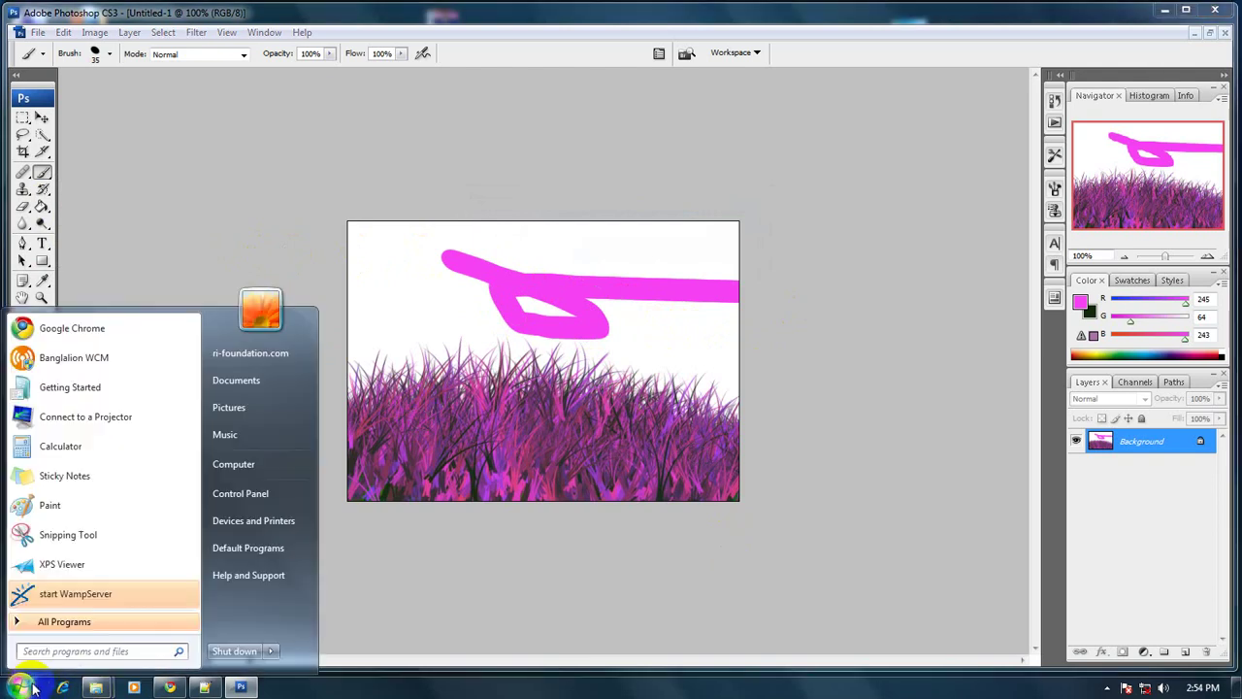
click(85, 628)
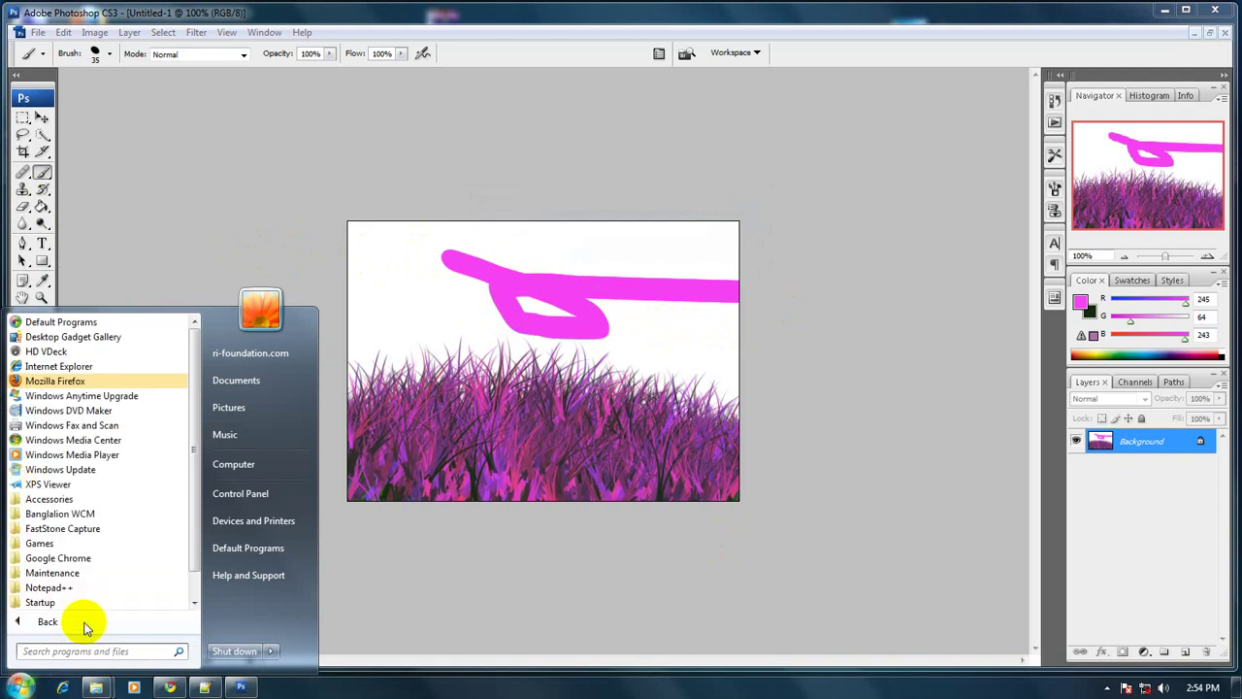